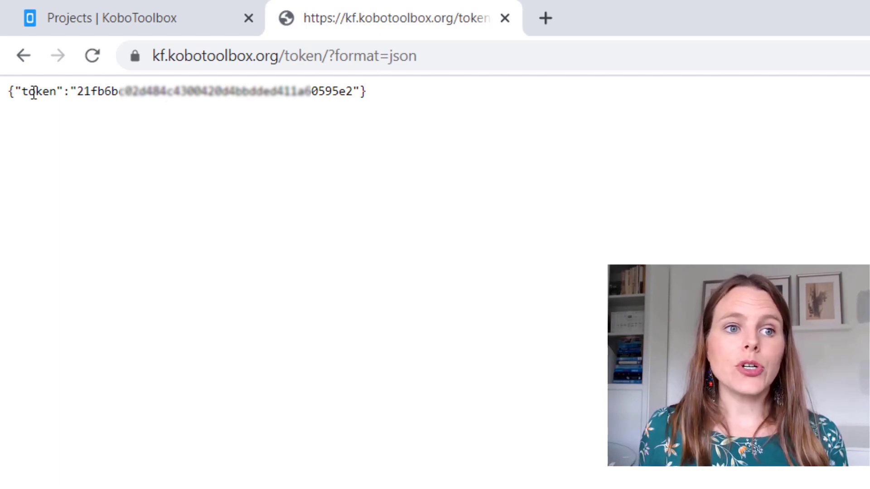
# Copy the API token from the KoboToolbox token page and paste it after "Your API:" in the Notepad notes.
pyautogui.moveTo(69, 92); pyautogui.dragTo(354, 93)
pyautogui.click(66, 92)
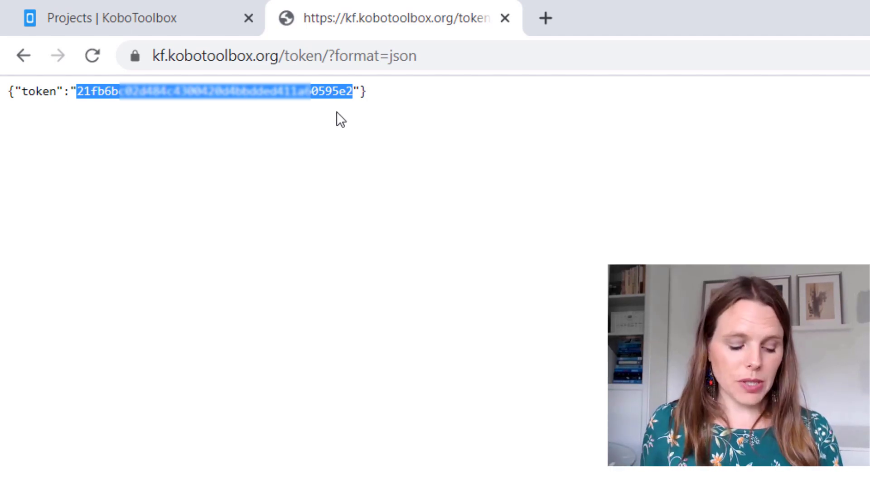
pyautogui.hotkey('alt', 'Tab')
pyautogui.press('Tab')
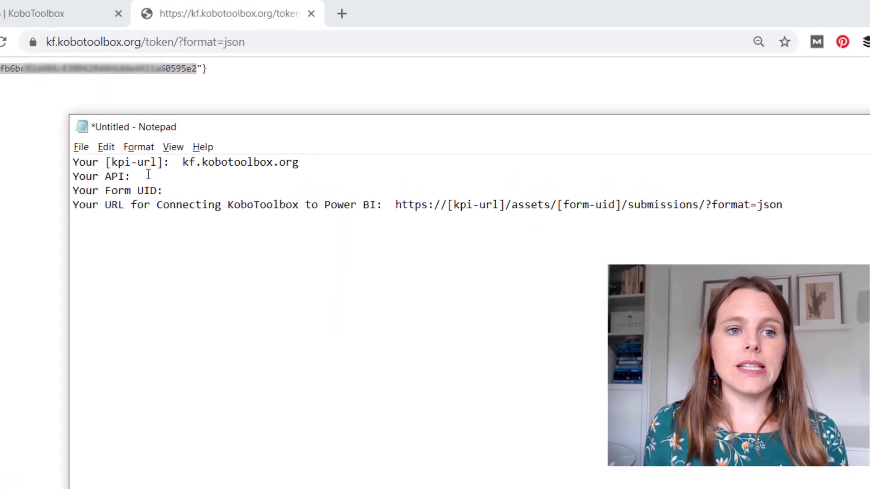
pyautogui.hotkey('ctrl', 'v')
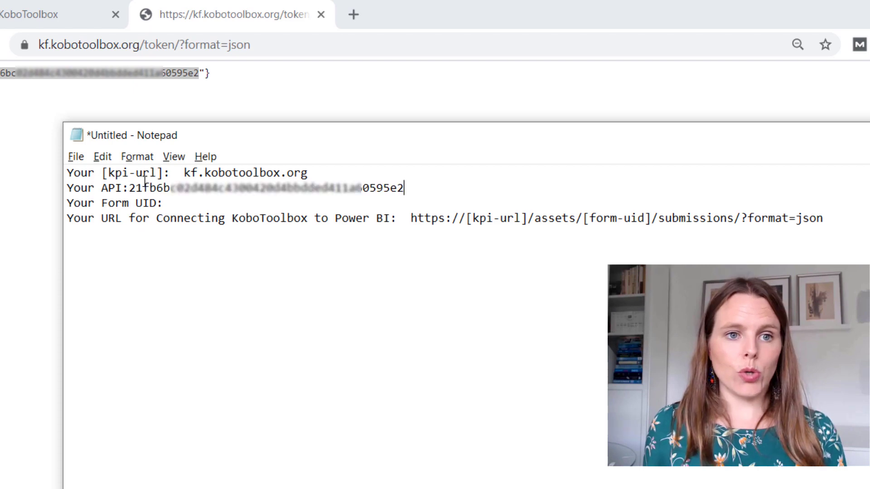
# Review the kpi-url, API and Form UID lines in the notes, ending with the cursor after "Your Form UID:".
pyautogui.moveTo(82, 172); pyautogui.dragTo(170, 172)
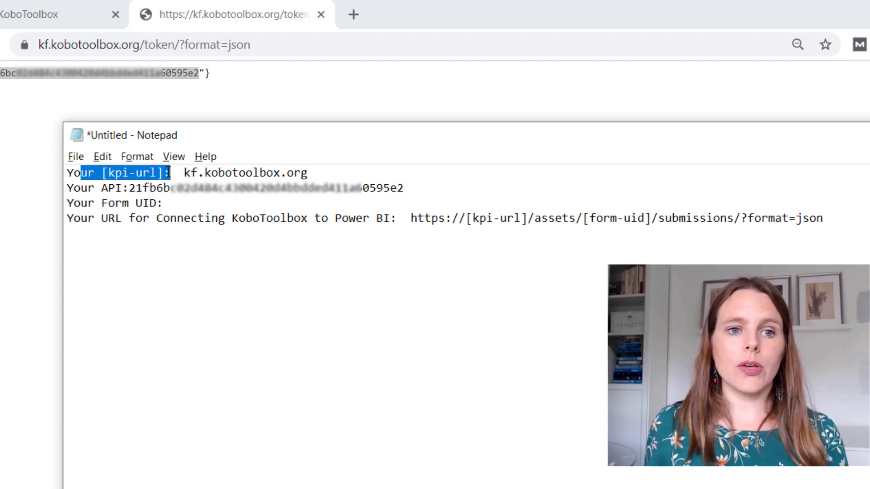
pyautogui.click(170, 172)
pyautogui.moveTo(68, 188); pyautogui.dragTo(403, 188)
pyautogui.click(260, 203)
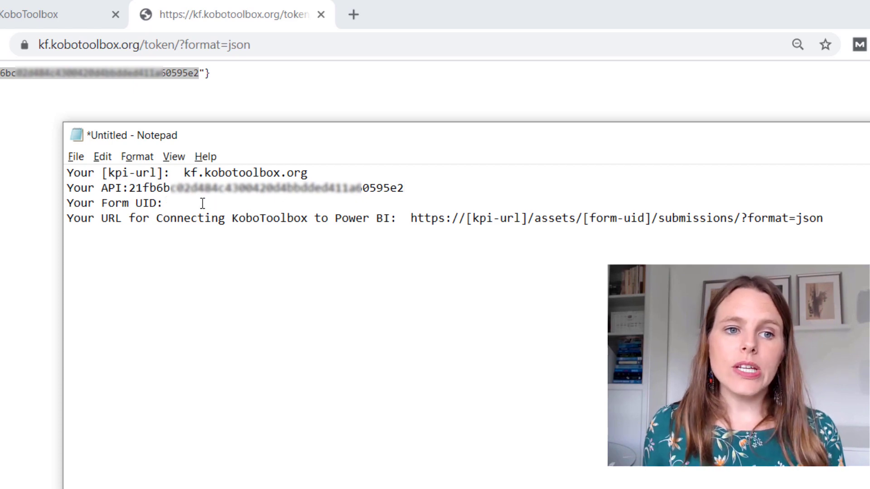
pyautogui.moveTo(68, 204); pyautogui.dragTo(161, 208)
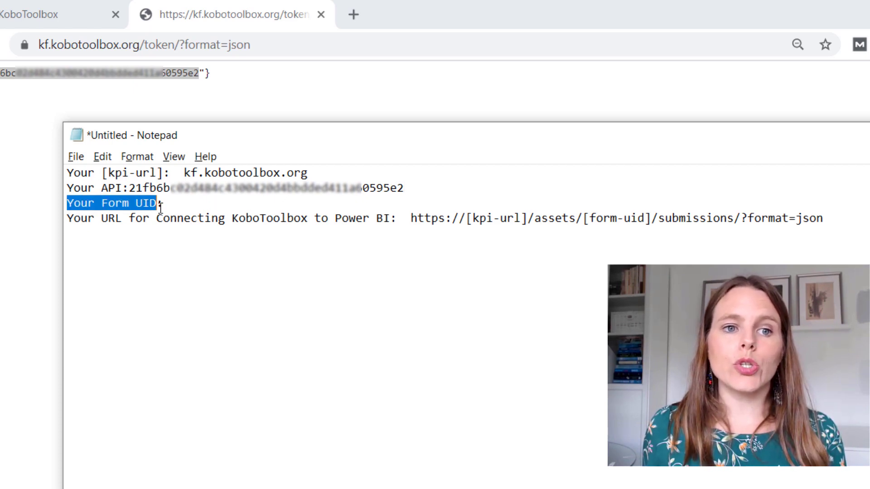
pyautogui.click(161, 207)
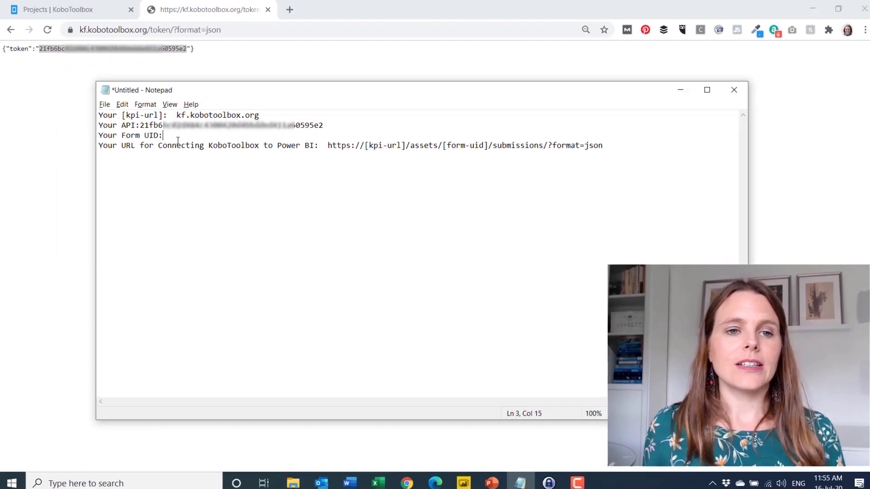
# Switch to the PowerPoint presentation and read the slide on finding the form UID in a KoboToolbox project's URL.
pyautogui.hotkey('alt', 'Tab')
pyautogui.hotkey('alt', 'Tab')
pyautogui.scroll(-1, 645, 253)
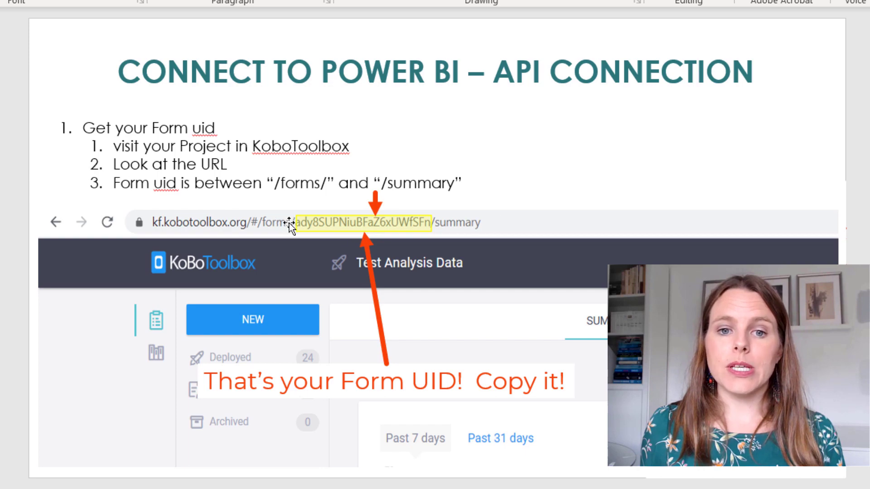
# Switch to the KoboToolbox projects list in Chrome and open the Test Analysis Data project.
pyautogui.hotkey('alt', 'Tab')
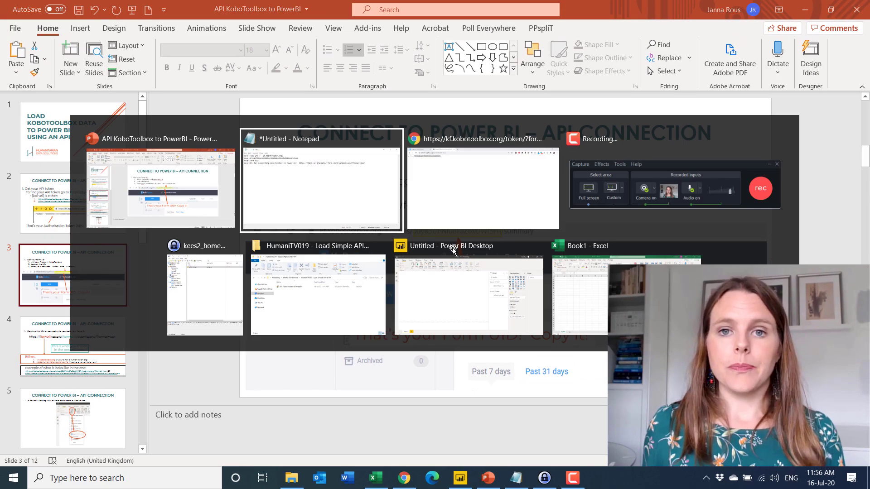
pyautogui.hotkey('alt', 'Tab')
pyautogui.click(43, 14)
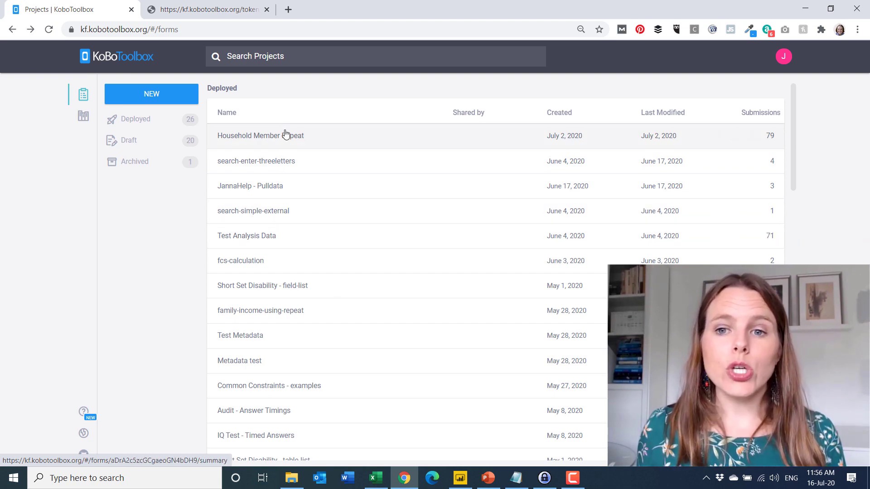
pyautogui.click(258, 243)
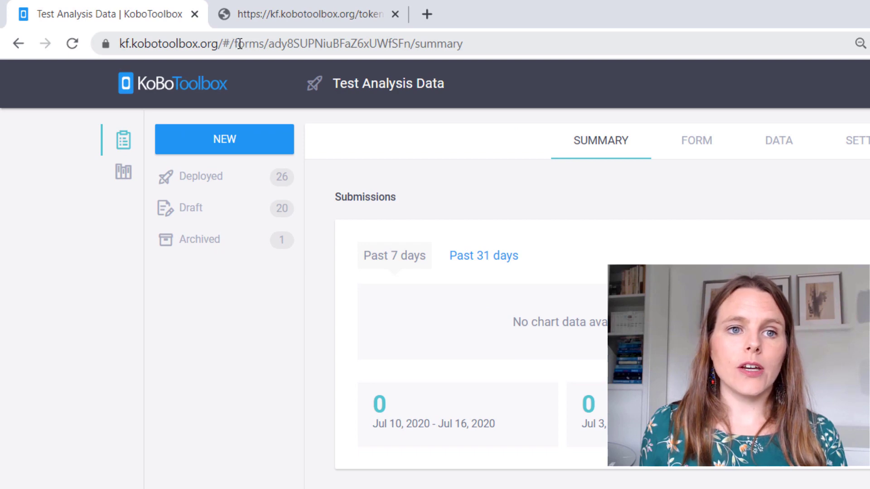
# Copy the form UID between "/forms/" and "/summary" in the project's URL and paste it after "Your Form UID:" in the Notepad notes.
pyautogui.moveTo(270, 44); pyautogui.dragTo(412, 45)
pyautogui.hotkey('ctrl', 'c')
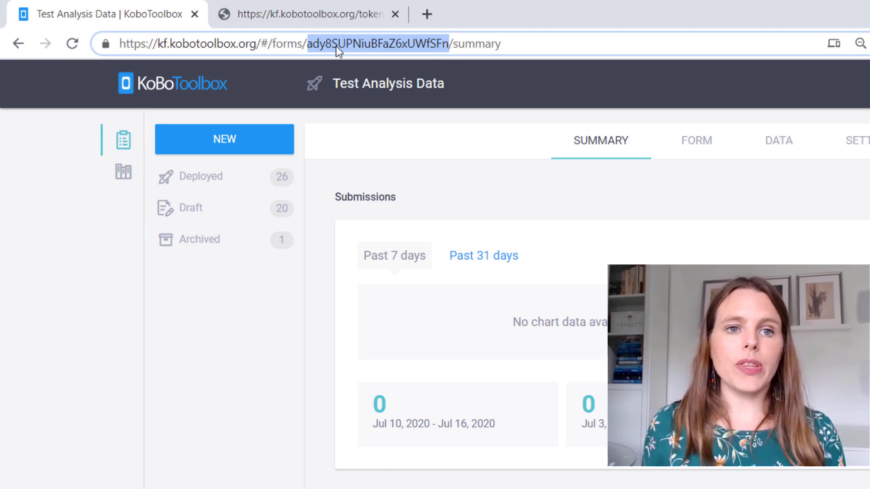
pyautogui.hotkey('alt', 'Tab')
pyautogui.hotkey('alt', 'Tab')
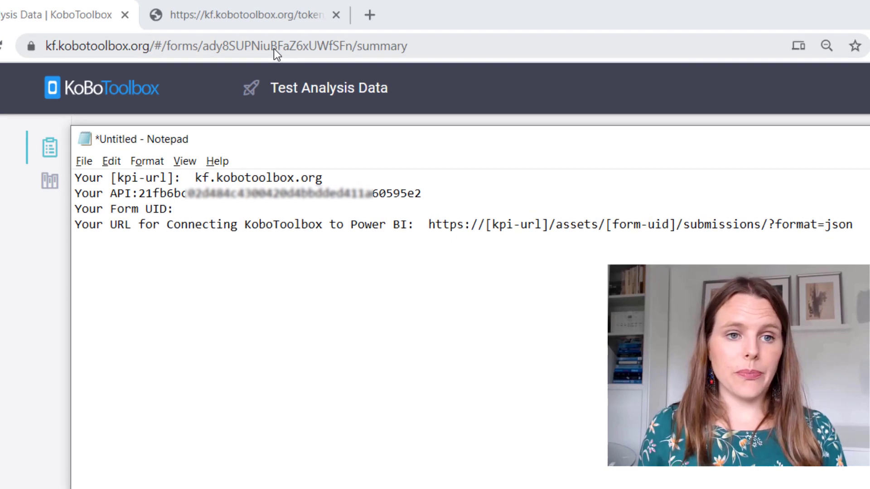
pyautogui.hotkey('ctrl', 'v')
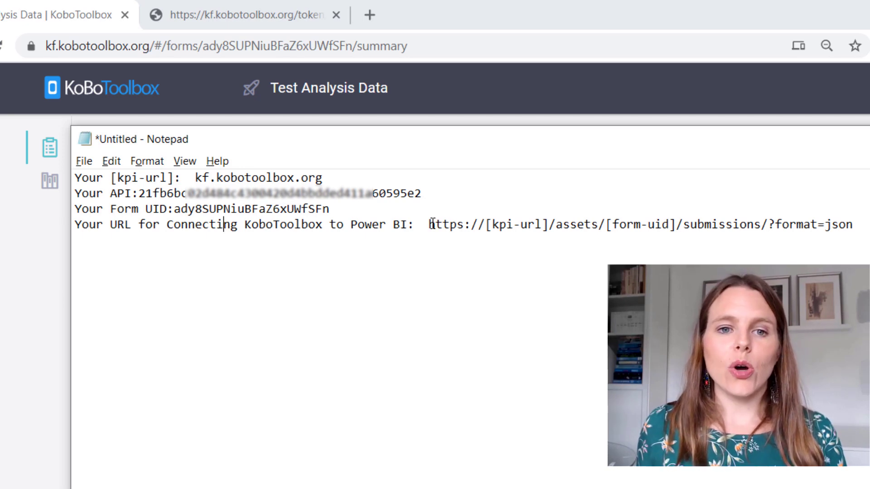
# Examine the URL template for connecting KoboToolbox to Power BI and its [kpi-url] placeholder.
pyautogui.moveTo(431, 225); pyautogui.dragTo(855, 227)
pyautogui.click(855, 225)
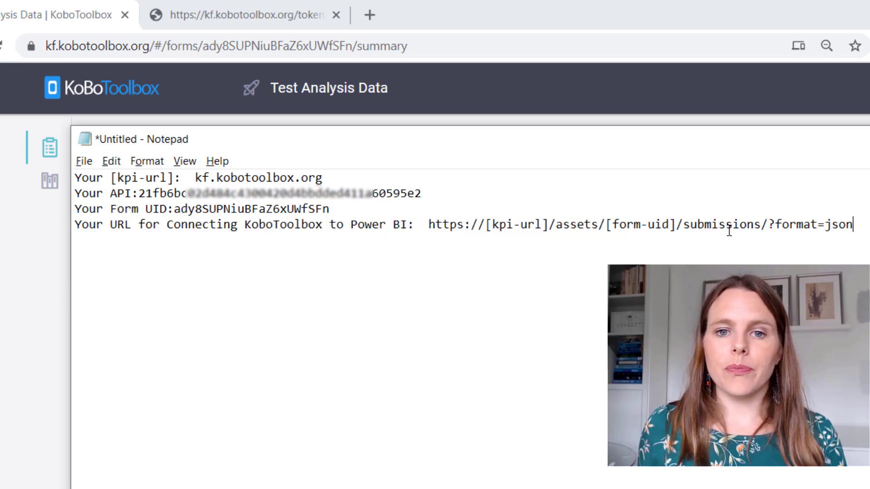
pyautogui.moveTo(548, 224); pyautogui.dragTo(486, 224)
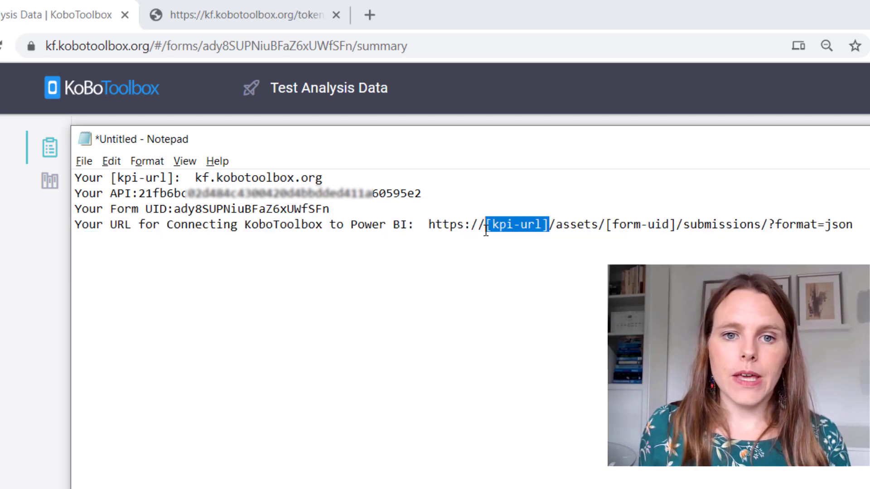
pyautogui.click(824, 231)
pyautogui.moveTo(812, 239); pyautogui.dragTo(446, 213)
pyautogui.click(450, 225)
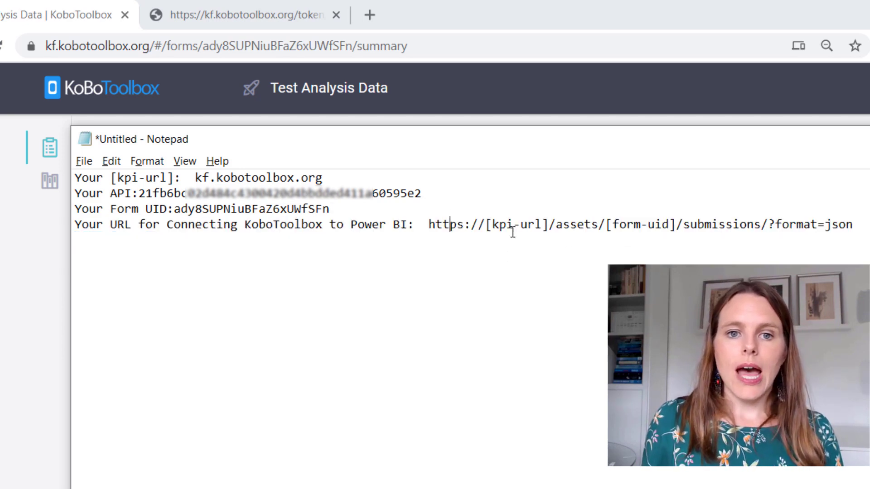
# Replace the [kpi-url] placeholder in the Power BI connection URL with kf.kobotoolbox.org copied from the first line.
pyautogui.moveTo(547, 224); pyautogui.dragTo(488, 225)
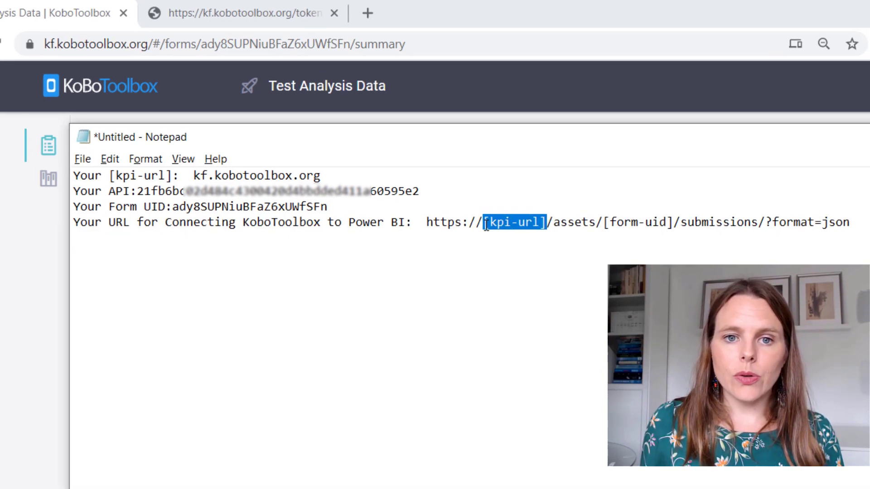
pyautogui.moveTo(193, 177); pyautogui.dragTo(345, 176)
pyautogui.hotkey('ctrl', 'c')
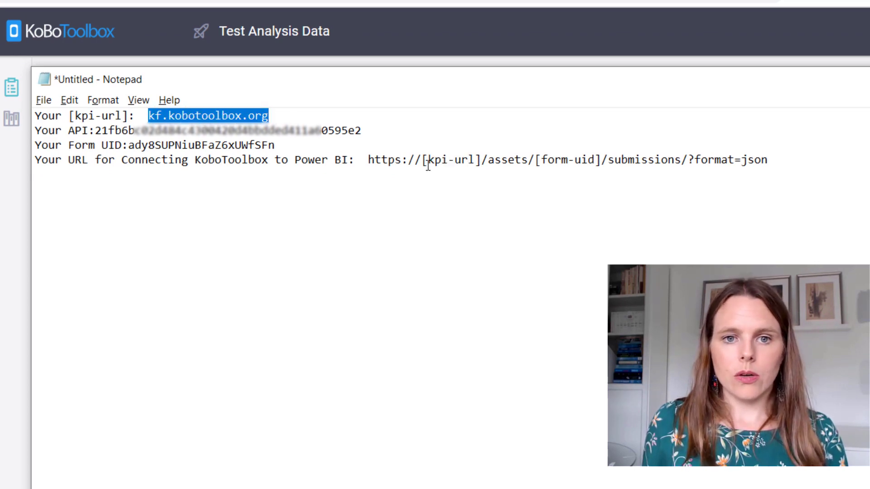
pyautogui.moveTo(422, 159); pyautogui.dragTo(481, 159)
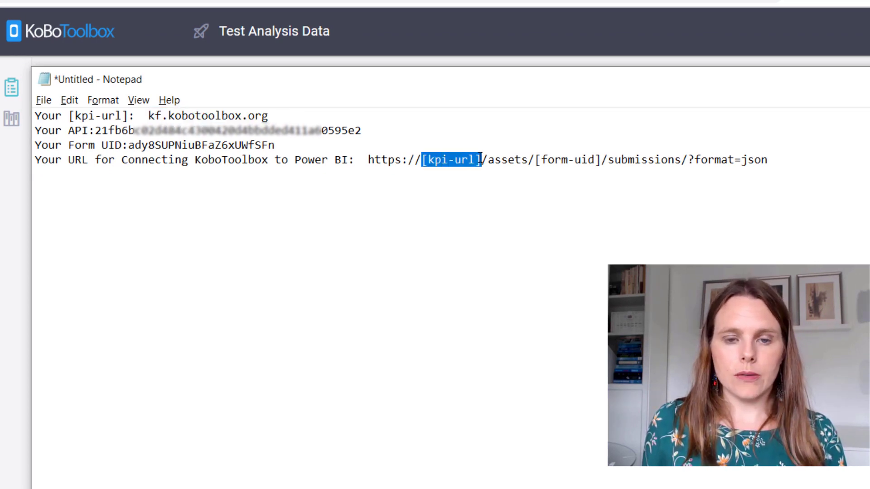
pyautogui.hotkey('ctrl', 'v')
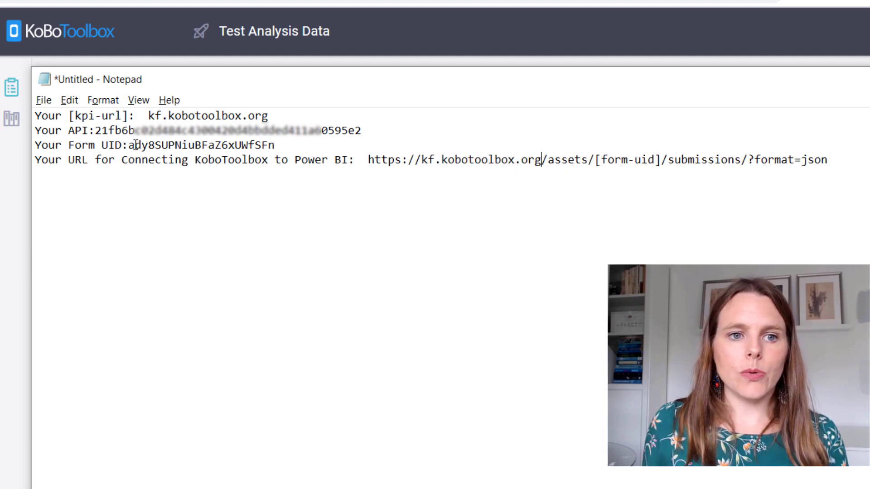
# Replace the [form-uid] placeholder in the connection URL with the form UID copied from the notes, and check the completed URL.
pyautogui.moveTo(130, 145); pyautogui.dragTo(285, 151)
pyautogui.hotkey('ctrl', 'c')
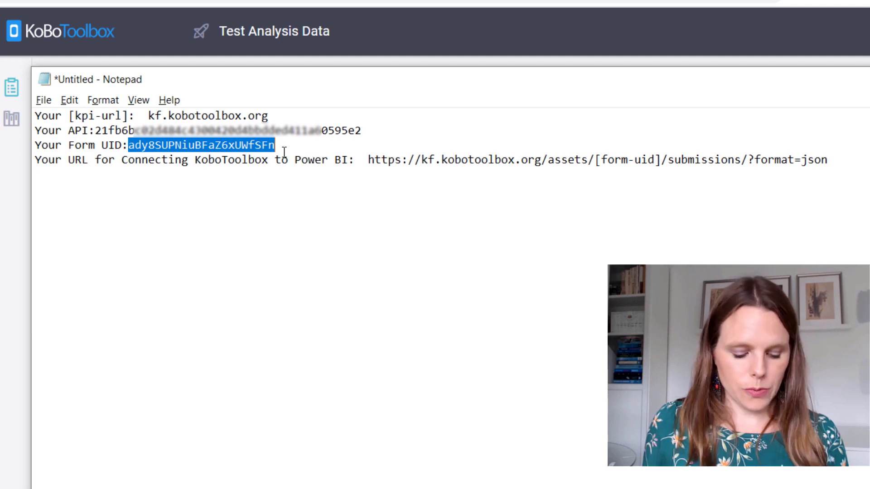
pyautogui.moveTo(596, 160); pyautogui.dragTo(662, 160)
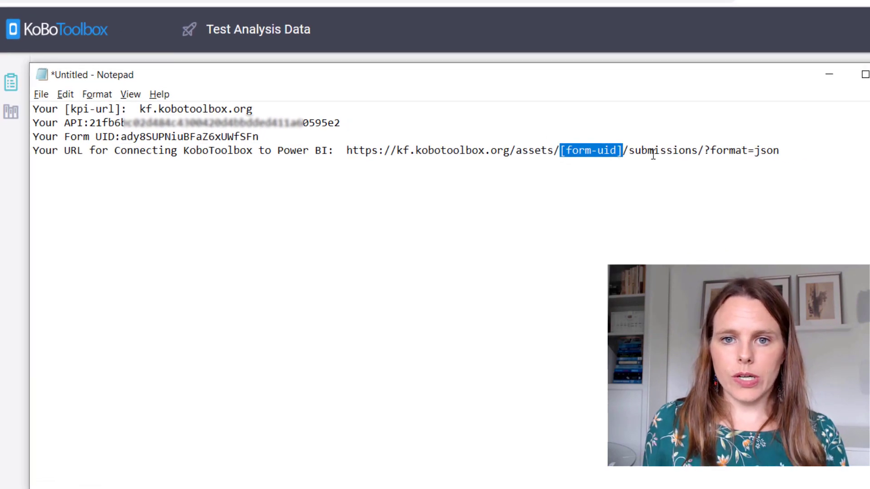
pyautogui.hotkey('ctrl', 'v')
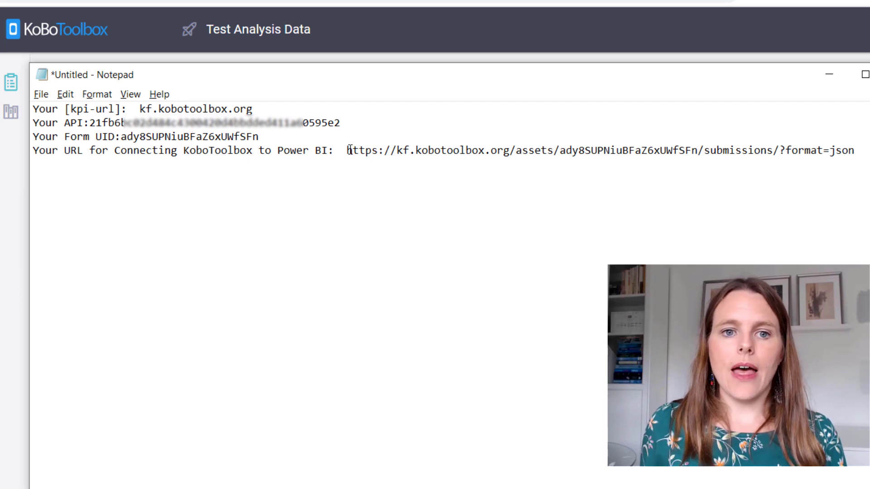
pyautogui.moveTo(350, 150); pyautogui.dragTo(853, 153)
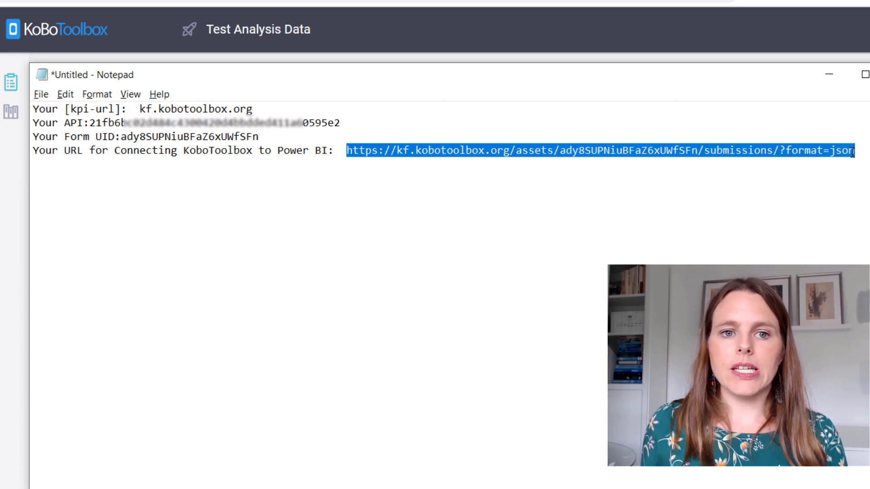
pyautogui.click(853, 153)
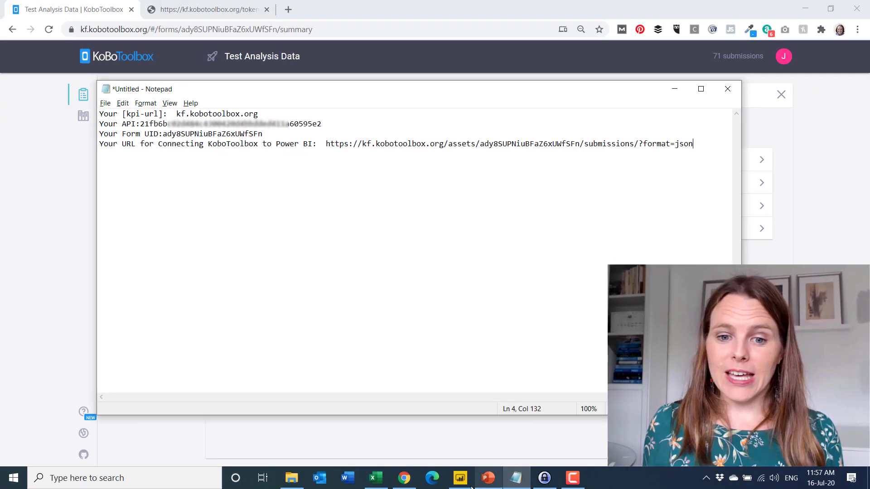
# Switch to Power BI Desktop, start getting data from a Web source and choose the Advanced option.
pyautogui.click(471, 487)
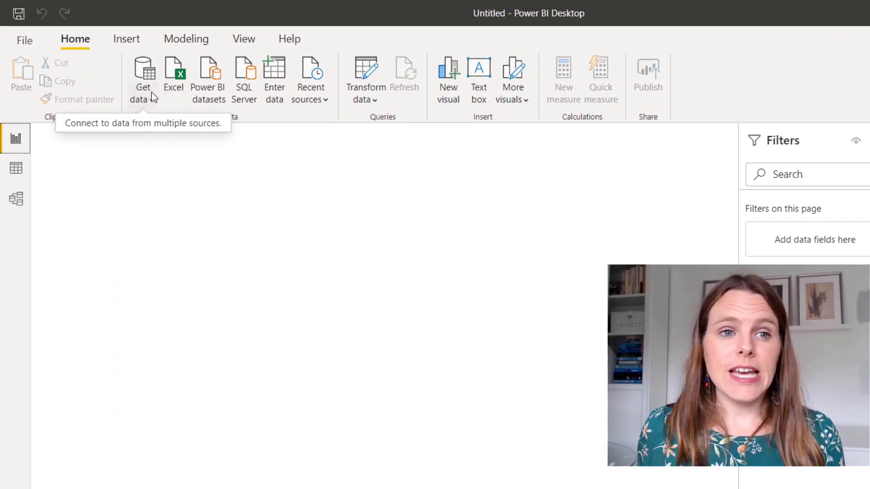
pyautogui.click(151, 92)
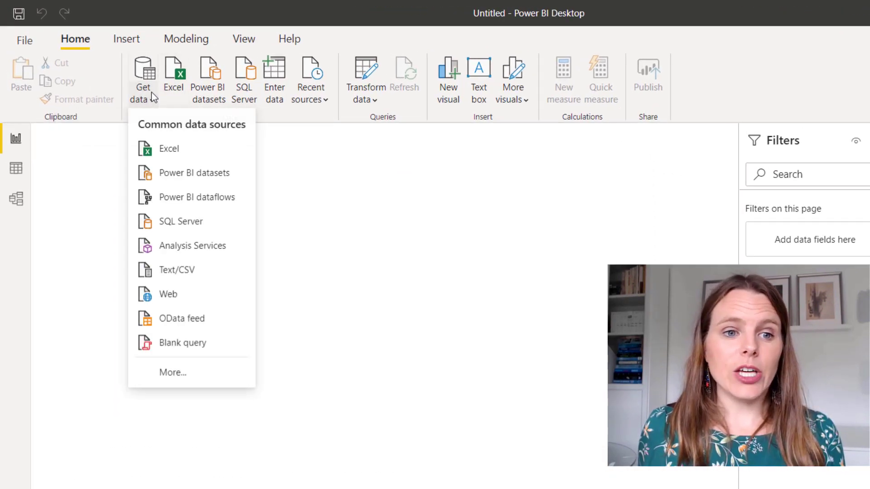
pyautogui.click(160, 296)
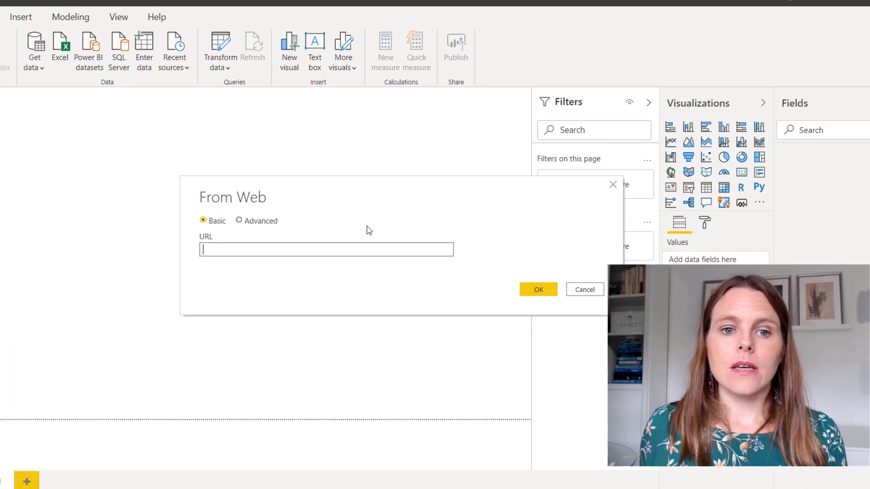
pyautogui.click(239, 220)
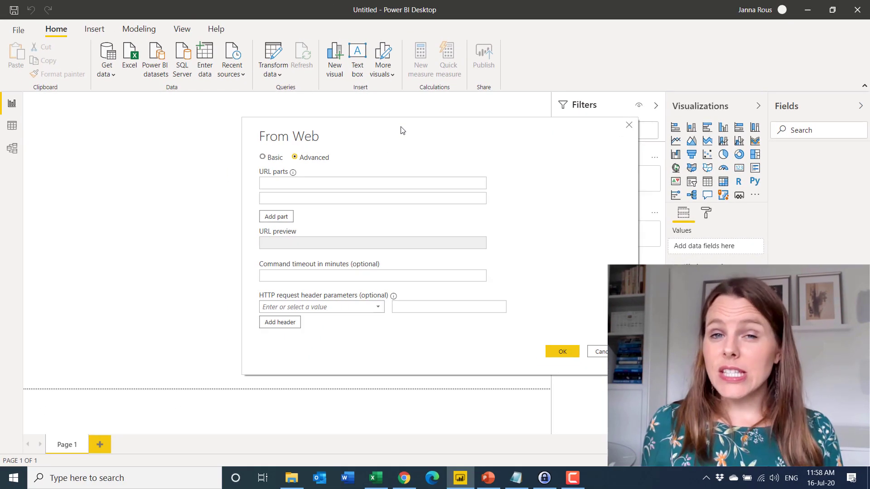
# Copy the completed connection URL from the Notepad notes and paste it as the first URL part of the Power BI Web source.
pyautogui.click(268, 182)
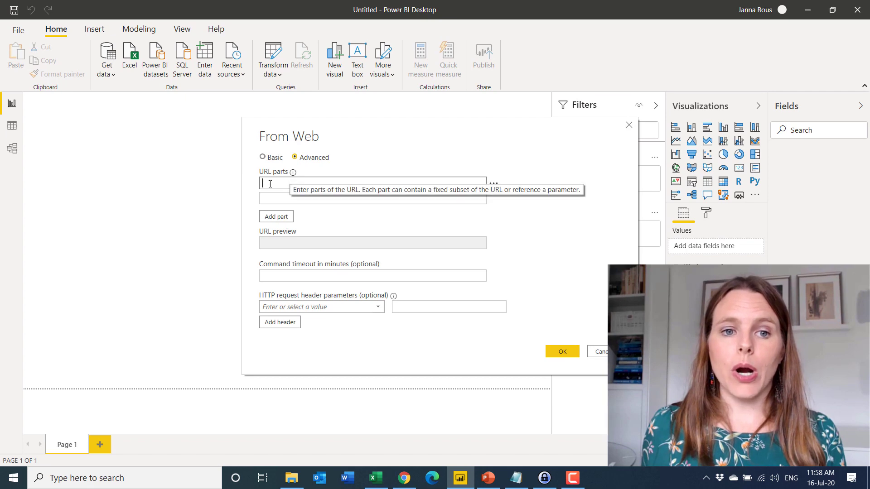
pyautogui.hotkey('alt', 'Tab')
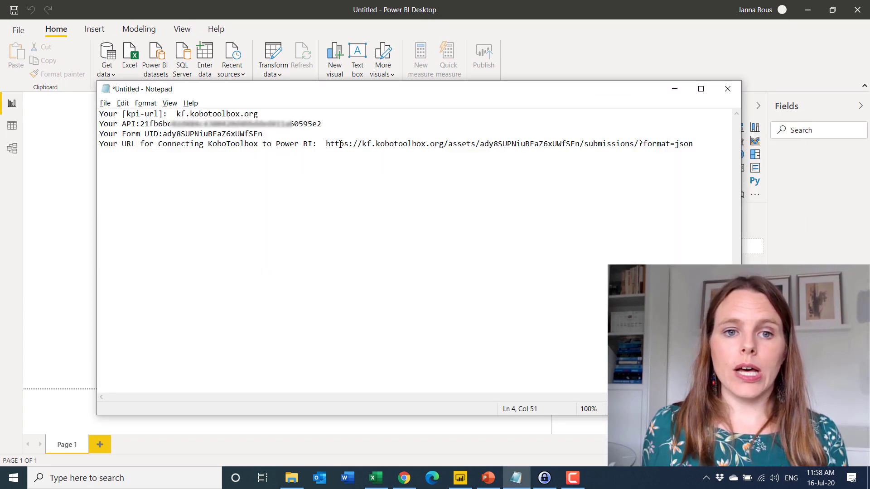
pyautogui.moveTo(326, 144); pyautogui.dragTo(695, 141)
pyautogui.hotkey('ctrl', 'c')
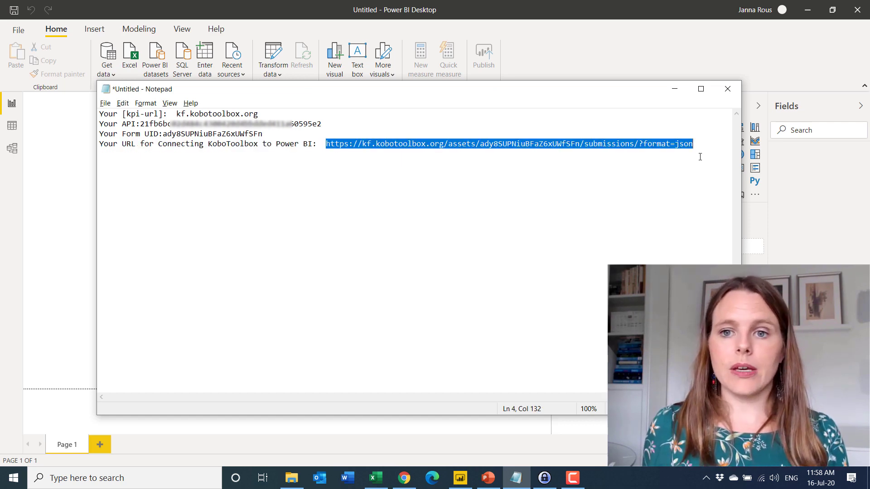
pyautogui.hotkey('alt', 'Tab')
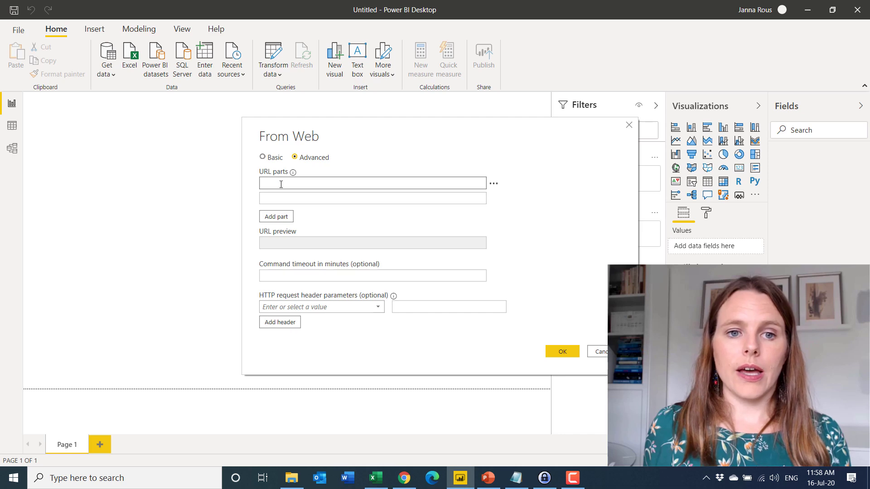
pyautogui.click(281, 186)
pyautogui.hotkey('ctrl', 'v')
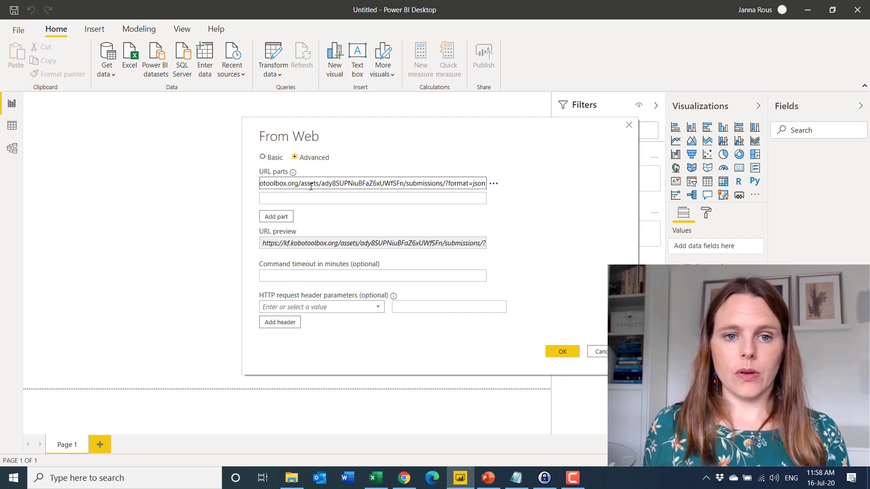
# Check the pasted connection URL in the first URL part from its beginning to its end.
pyautogui.moveTo(423, 183); pyautogui.dragTo(245, 185)
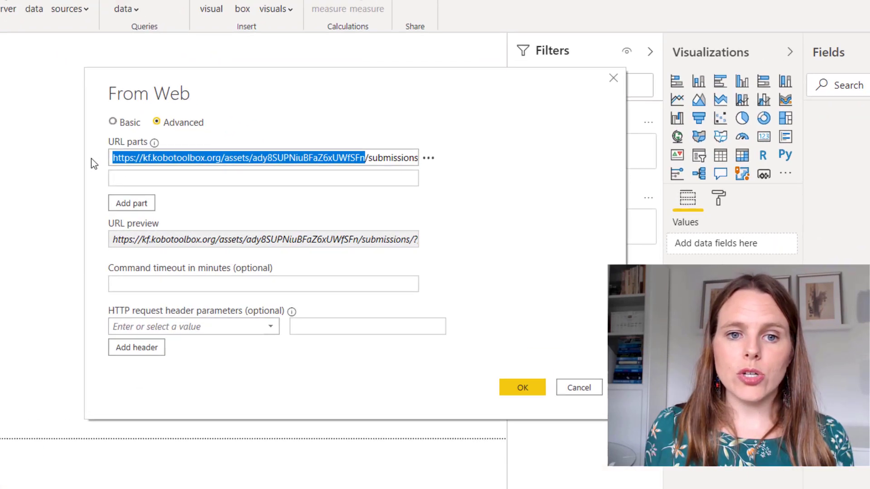
pyautogui.click(326, 182)
pyautogui.press('Right')
pyautogui.press('Right')
pyautogui.press('Right')
pyautogui.press('Right')
pyautogui.press('Right')
pyautogui.press('Right')
pyautogui.press('Right')
pyautogui.press('Right')
pyautogui.press('Right')
pyautogui.press('Right')
pyautogui.press('Right')
pyautogui.press('Right')
pyautogui.press('Right')
pyautogui.press('Right')
pyautogui.press('Right')
pyautogui.press('Right')
pyautogui.press('Right')
pyautogui.press('Right')
pyautogui.press('Right')
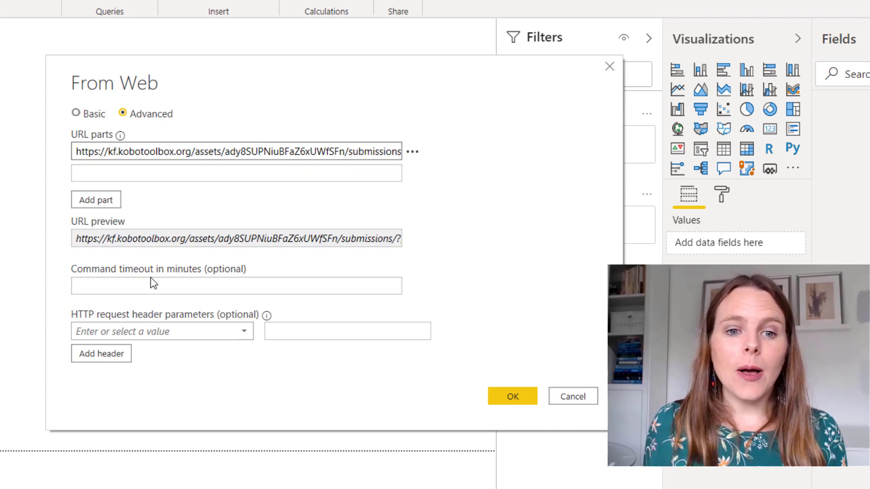
# Name the HTTP request header parameter Authorization for the Web source.
pyautogui.click(117, 332)
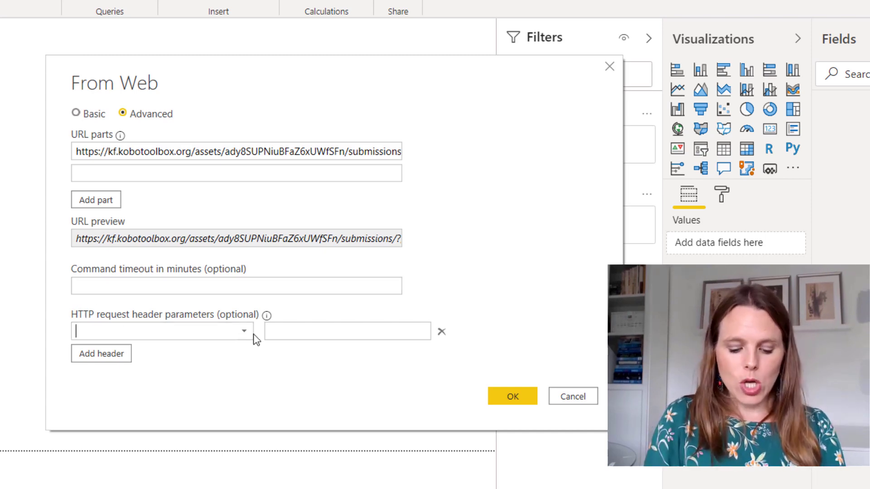
pyautogui.write('Authoris')
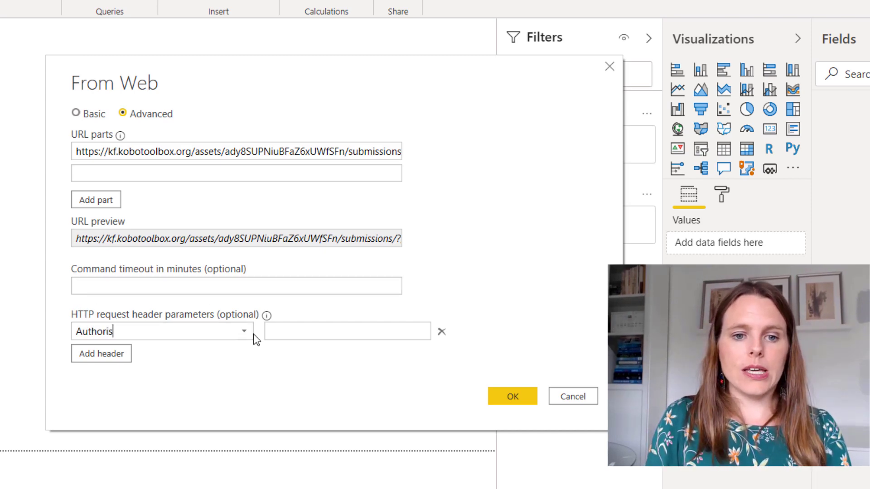
pyautogui.press('BackSpace')
pyautogui.write('zation')
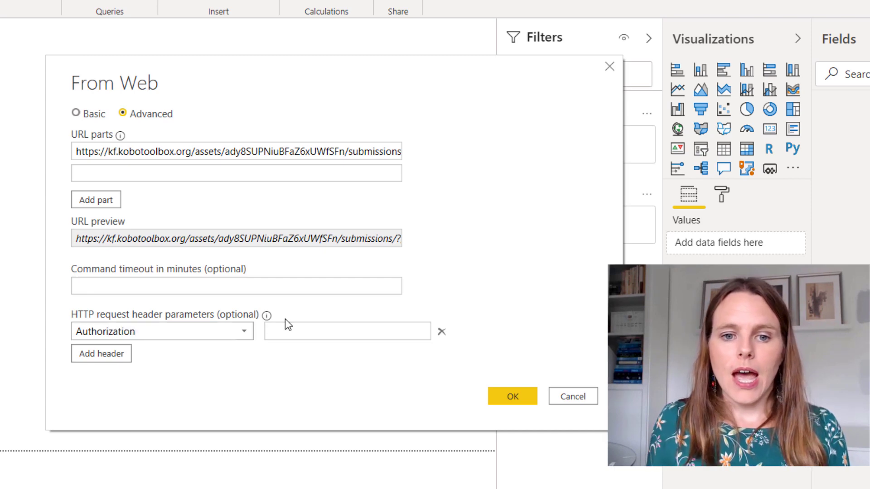
# Set the Authorization header's value to the word Token followed by the API token copied from the Notepad notes, and confirm the Web source.
pyautogui.click(285, 328)
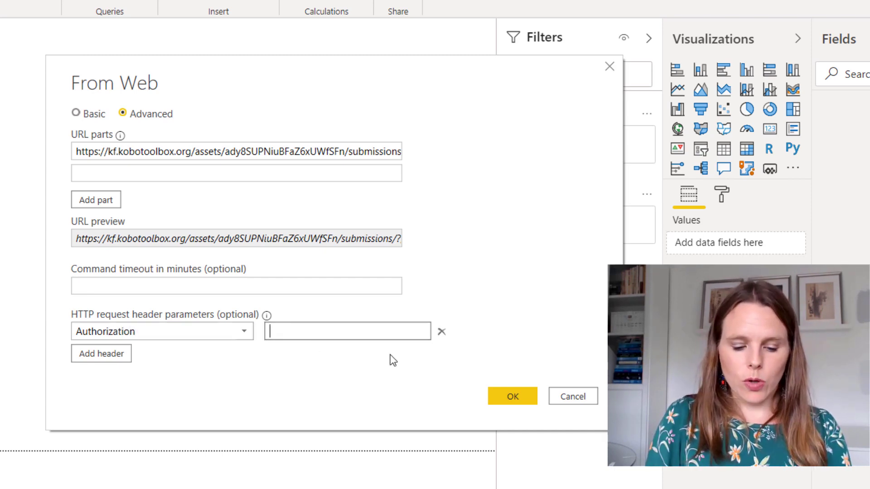
pyautogui.write('Token')
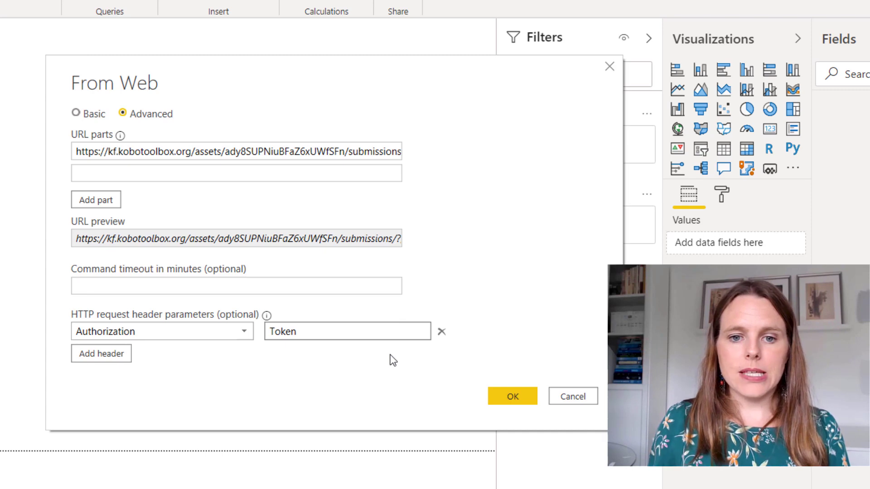
pyautogui.hotkey('alt', 'Tab')
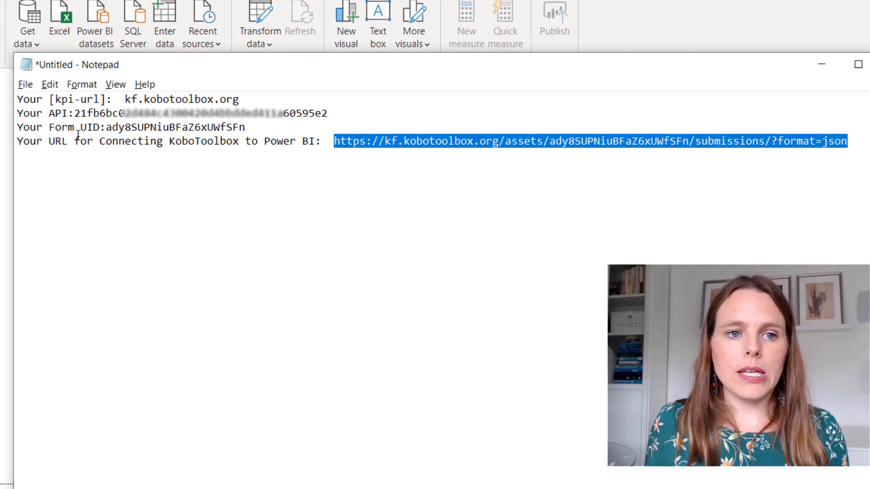
pyautogui.moveTo(113, 124); pyautogui.dragTo(365, 125)
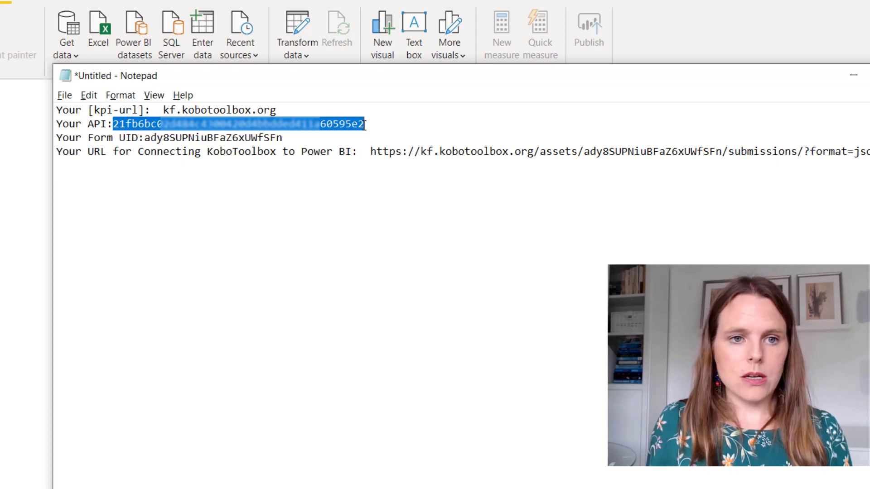
pyautogui.hotkey('alt', 'Tab')
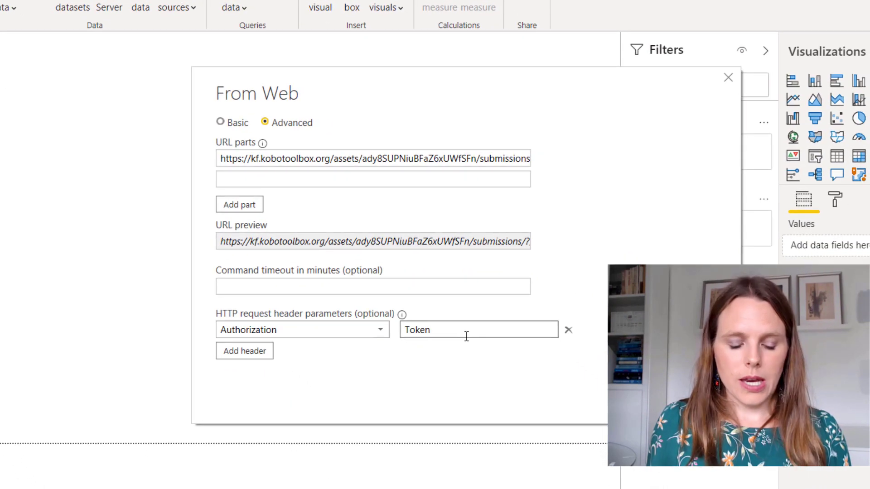
pyautogui.hotkey('ctrl', 'v')
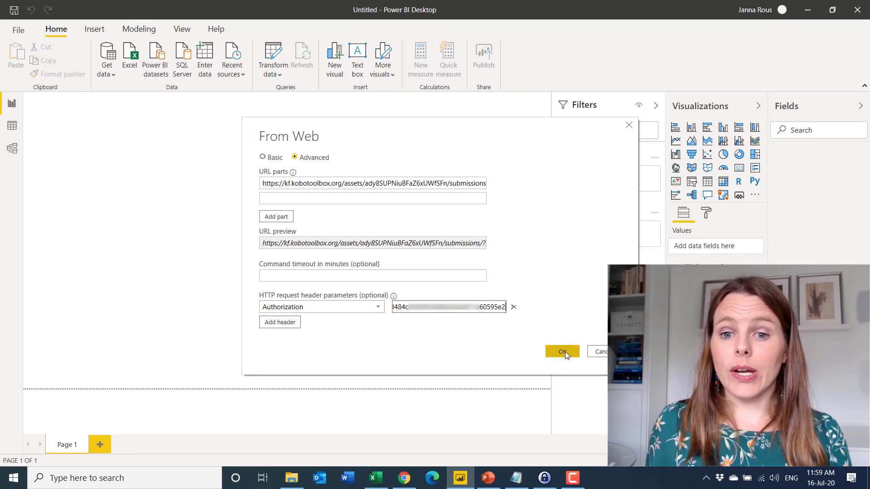
pyautogui.click(564, 351)
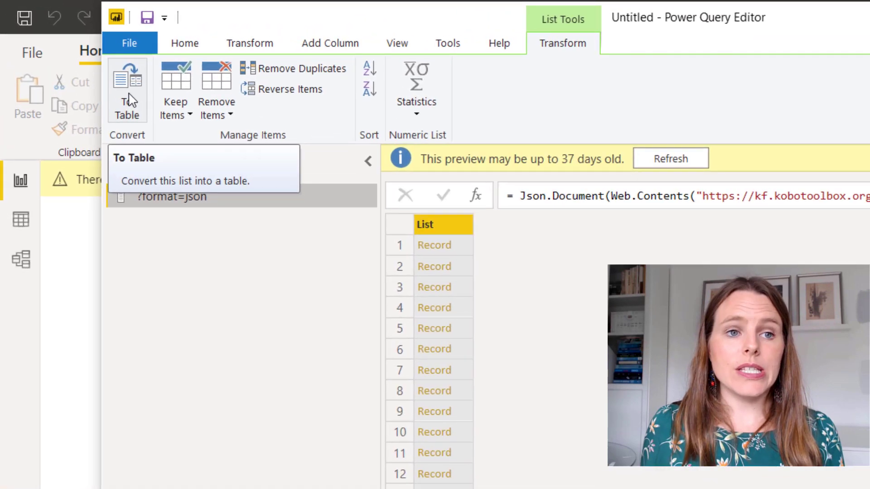
# Convert the list of records to a table and expand Column1 into all its fields without the original column name as prefix.
pyautogui.click(128, 98)
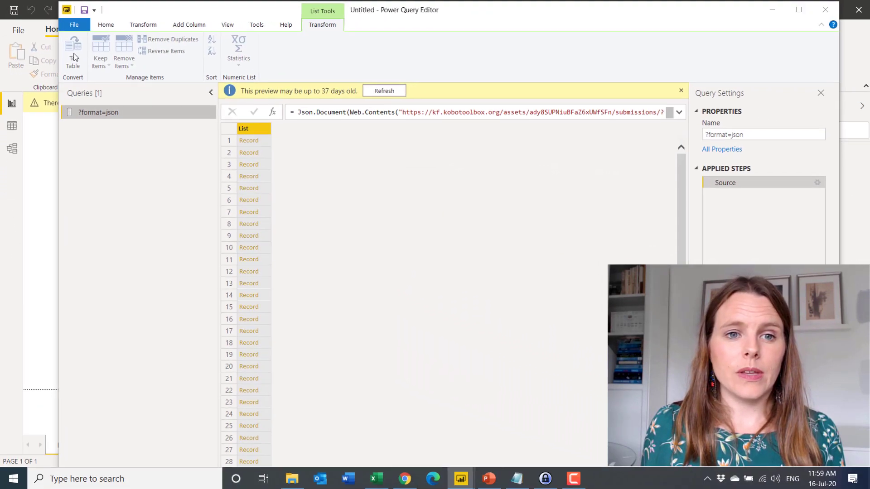
pyautogui.click(567, 282)
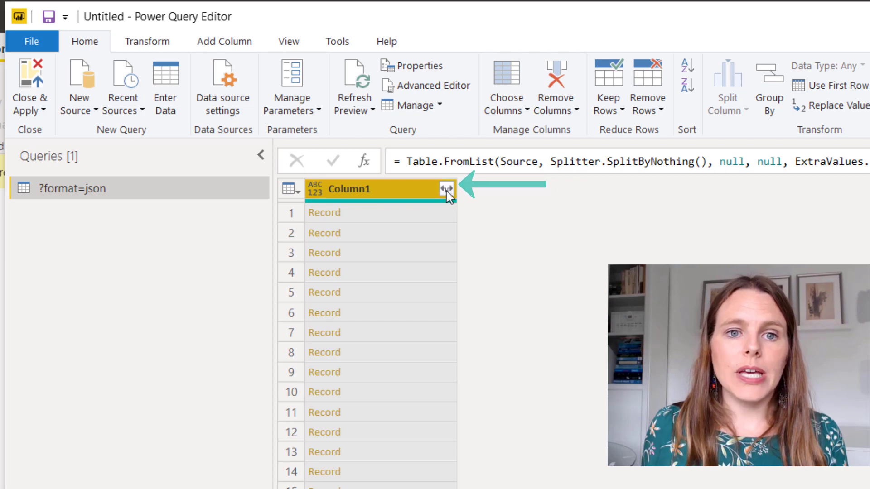
pyautogui.click(447, 190)
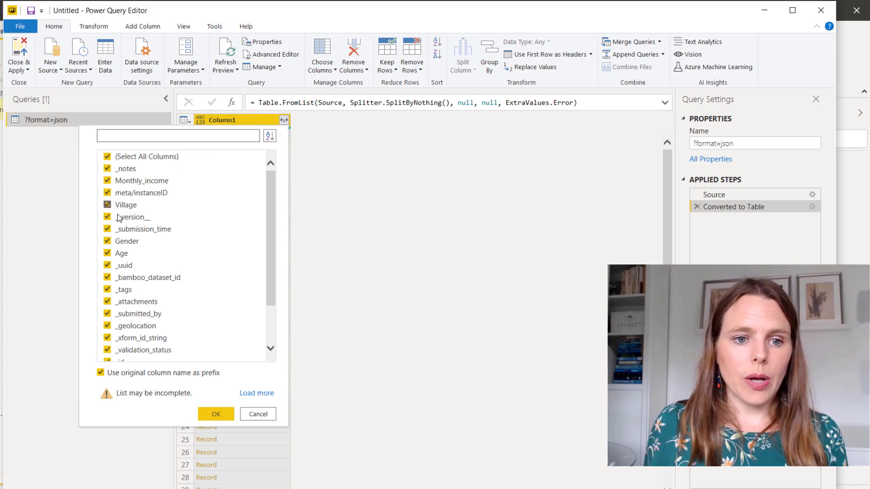
pyautogui.scroll(-2, 183, 283)
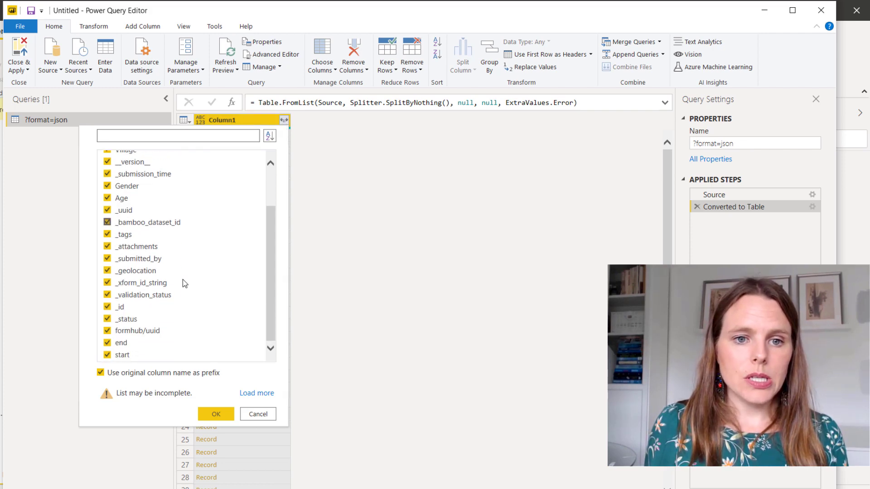
pyautogui.click(101, 374)
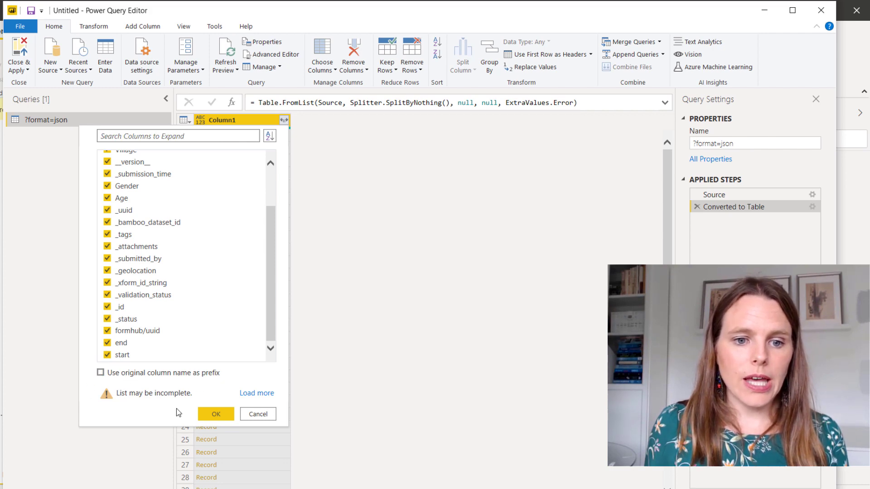
pyautogui.click(211, 414)
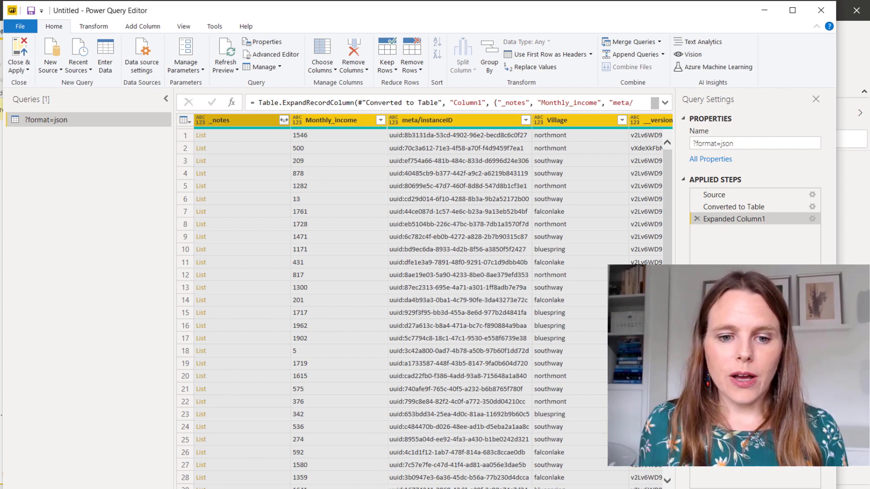
# Look through the expanded columns and remove the _notes column from the query.
pyautogui.hscroll(15, 424, 302)
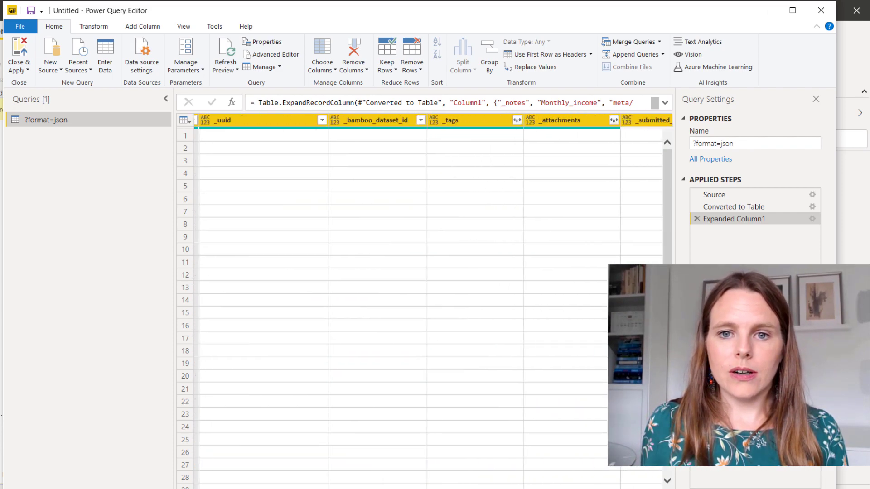
pyautogui.hscroll(15, 428, 303)
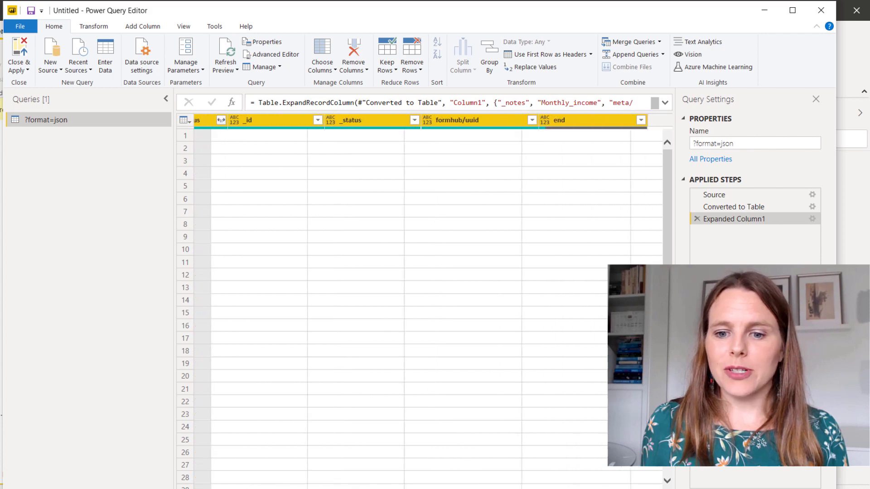
pyautogui.hscroll(-5, 429, 304)
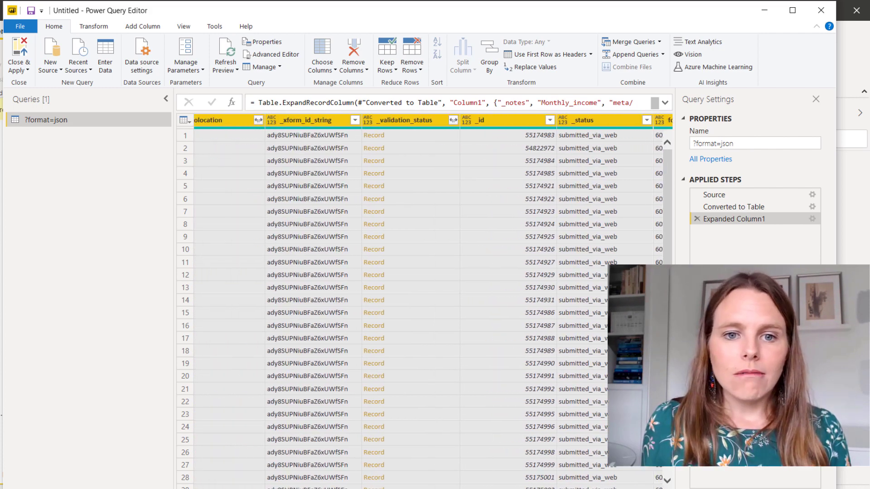
pyautogui.hscroll(-10, 455, 487)
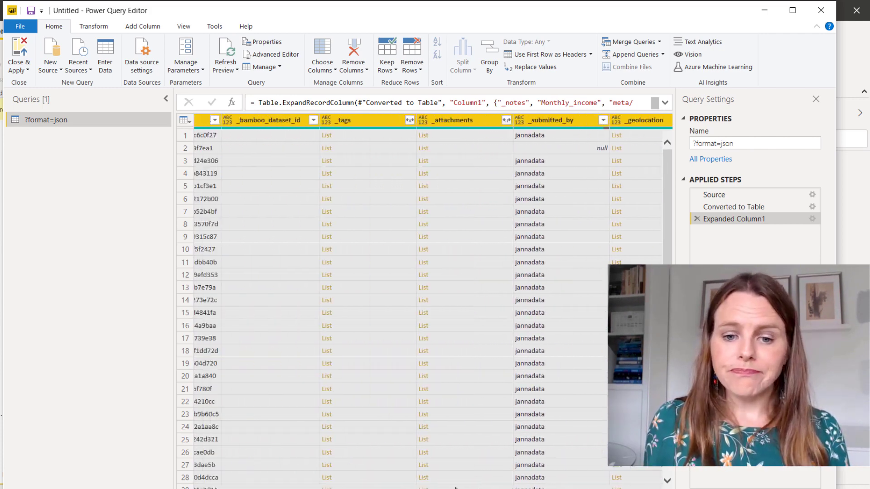
pyautogui.hscroll(-15, 455, 488)
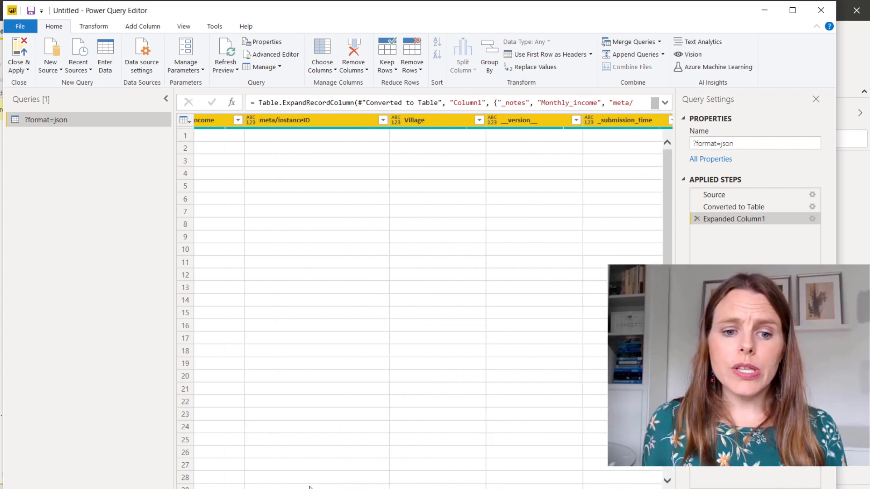
pyautogui.hscroll(-2, 309, 487)
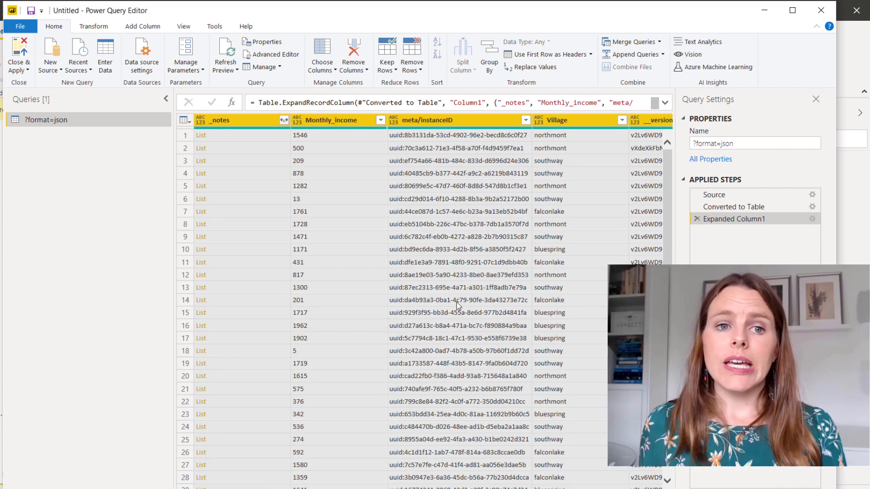
pyautogui.click(238, 120)
pyautogui.rightClick(238, 120)
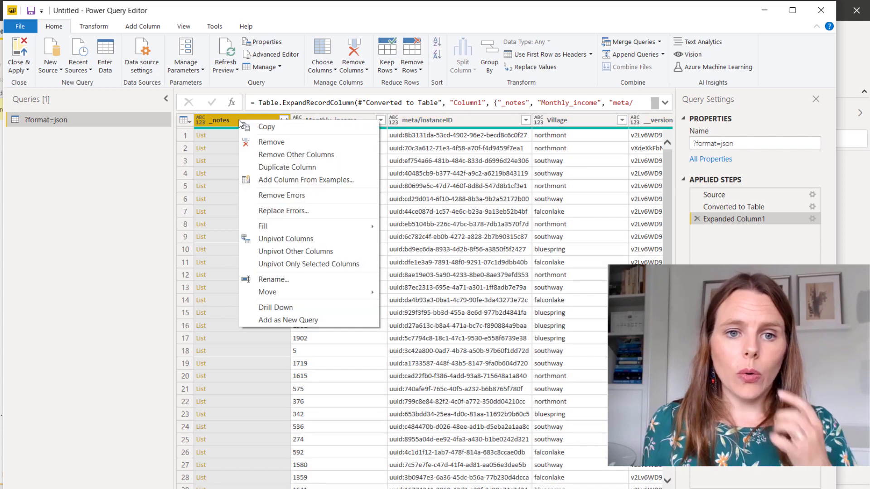
pyautogui.click(264, 143)
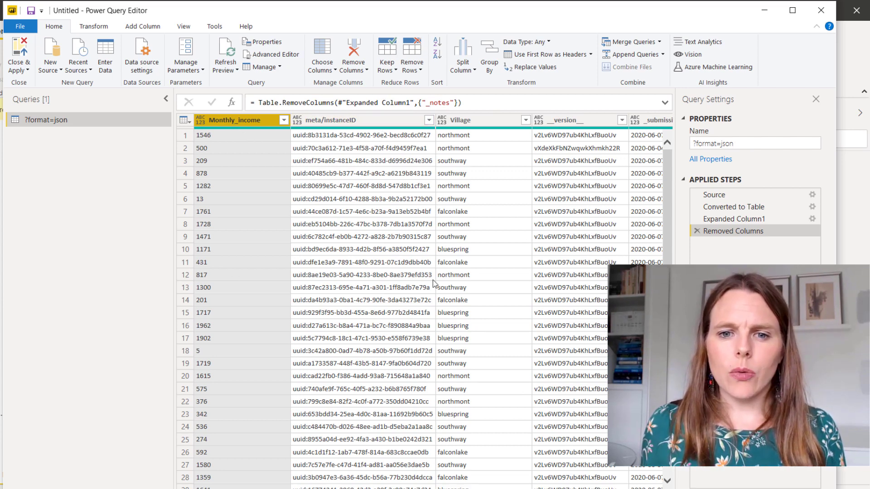
# Move the Village column directly after Monthly_income, and the Gender column directly after Village.
pyautogui.moveTo(474, 123); pyautogui.dragTo(296, 123)
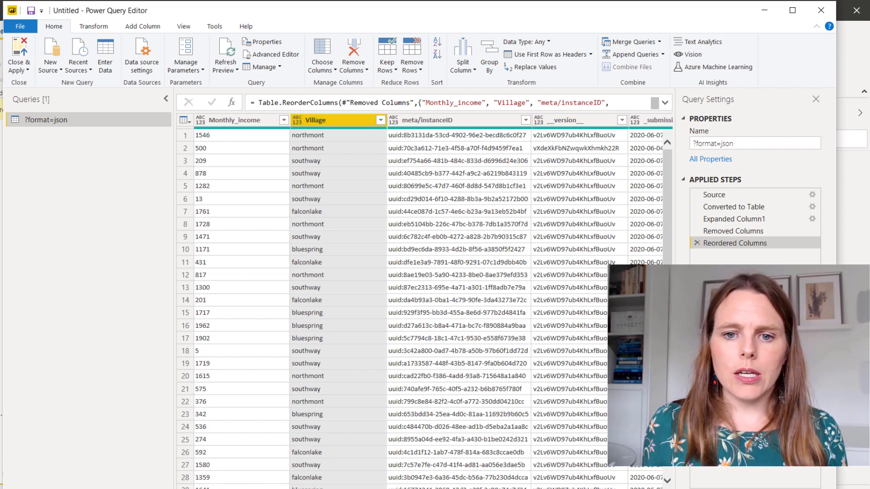
pyautogui.hscroll(5, 433, 301)
pyautogui.hscroll(2, 433, 302)
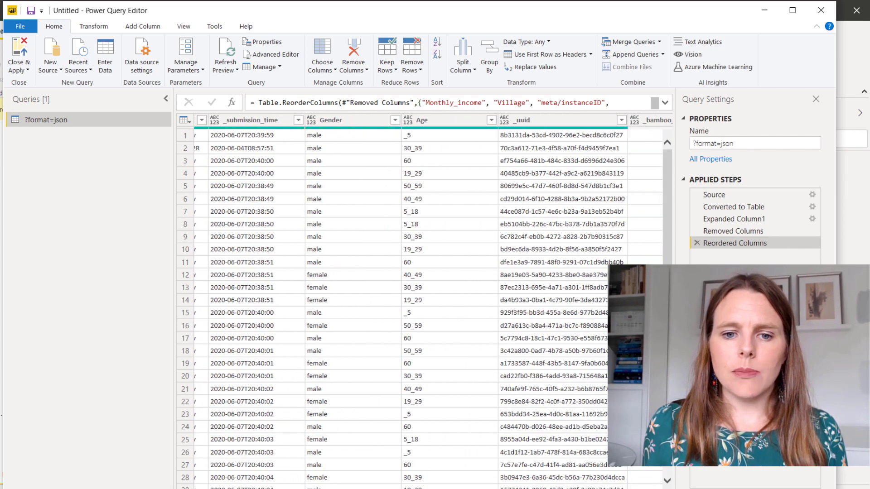
pyautogui.hscroll(1, 433, 301)
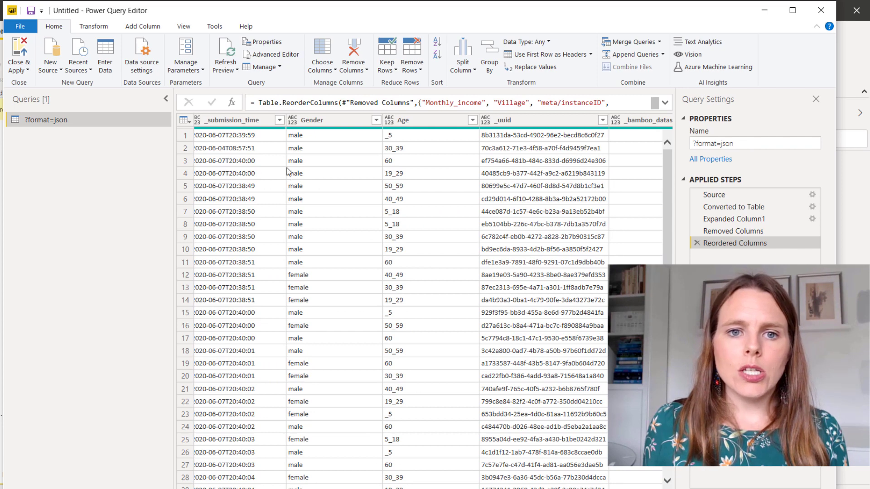
pyautogui.moveTo(290, 121)
pyautogui.mouseDown()
pyautogui.moveTo(152, 130)
pyautogui.moveTo(297, 136)
pyautogui.mouseUp()
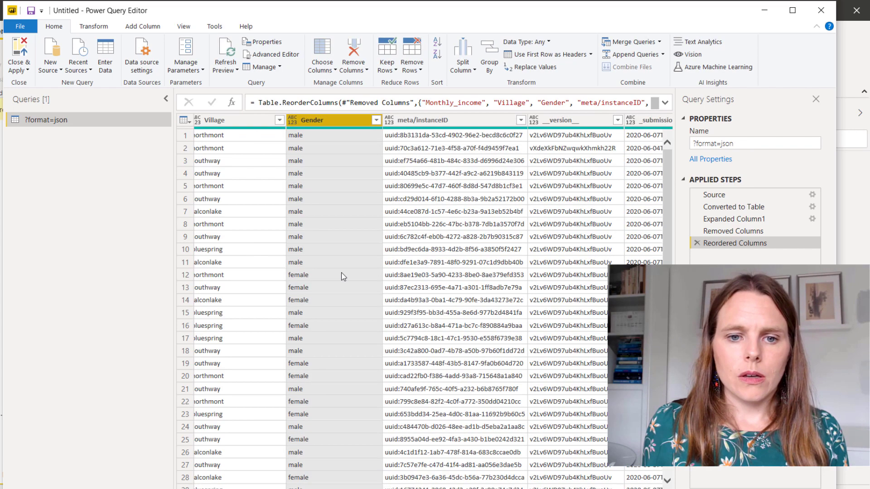
# Move the Age column directly after Gender, ahead of the meta/instanceID column.
pyautogui.hscroll(6, 421, 299)
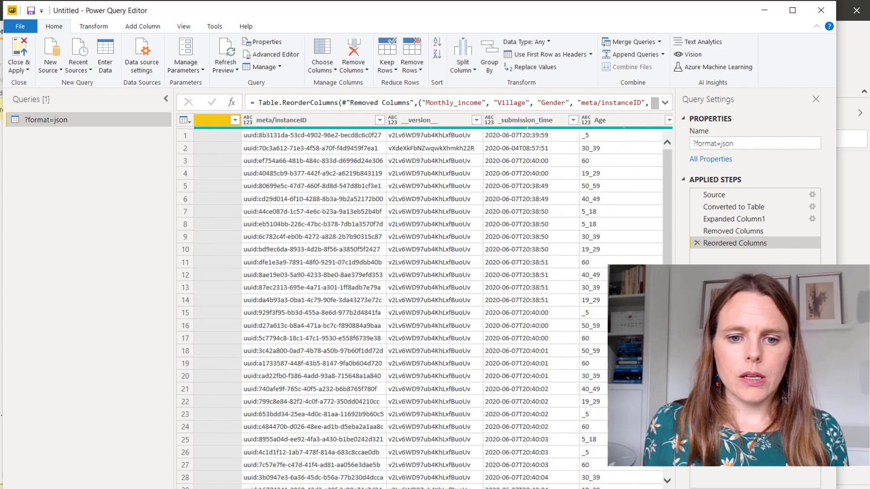
pyautogui.moveTo(431, 121); pyautogui.dragTo(283, 129)
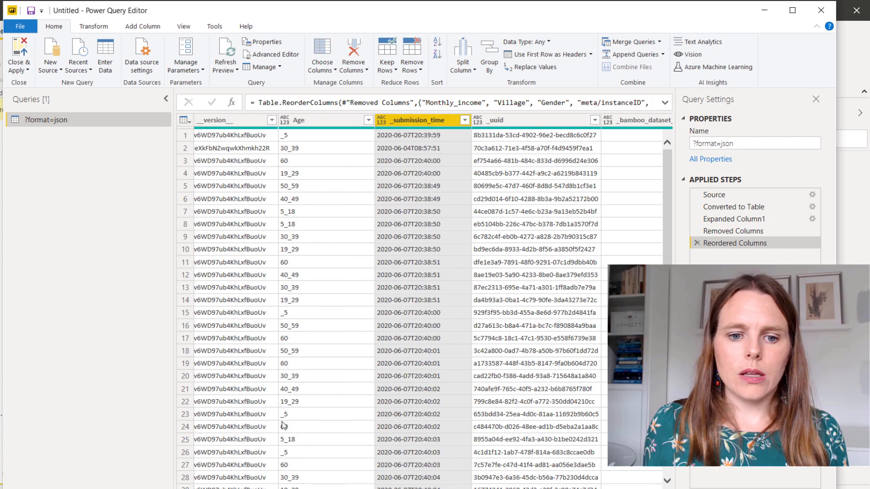
pyautogui.hscroll(-5, 453, 126)
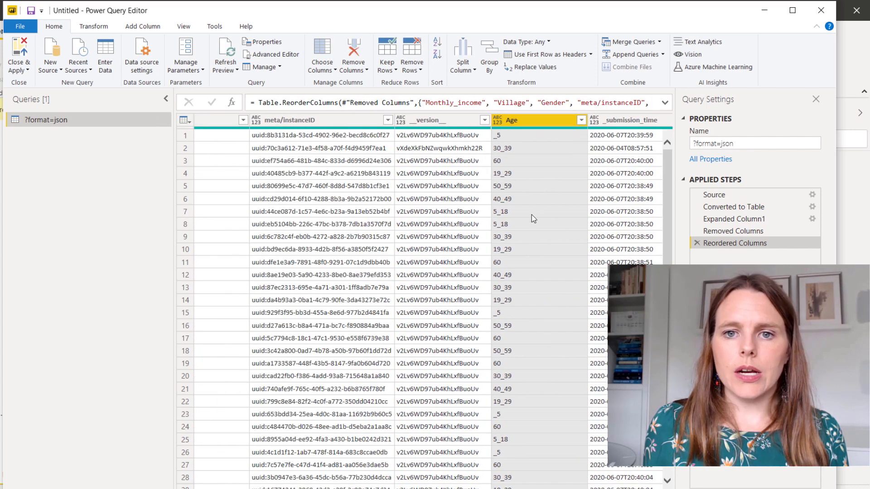
pyautogui.moveTo(503, 121); pyautogui.dragTo(252, 122)
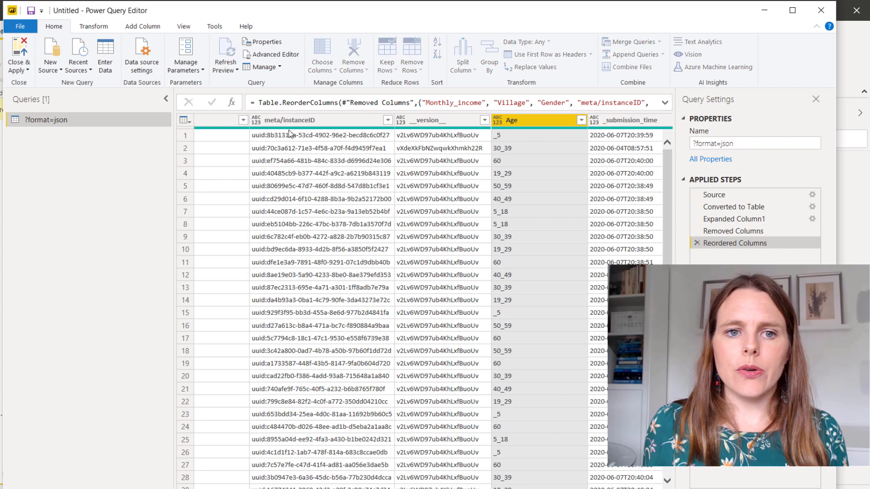
pyautogui.hscroll(-5, 422, 299)
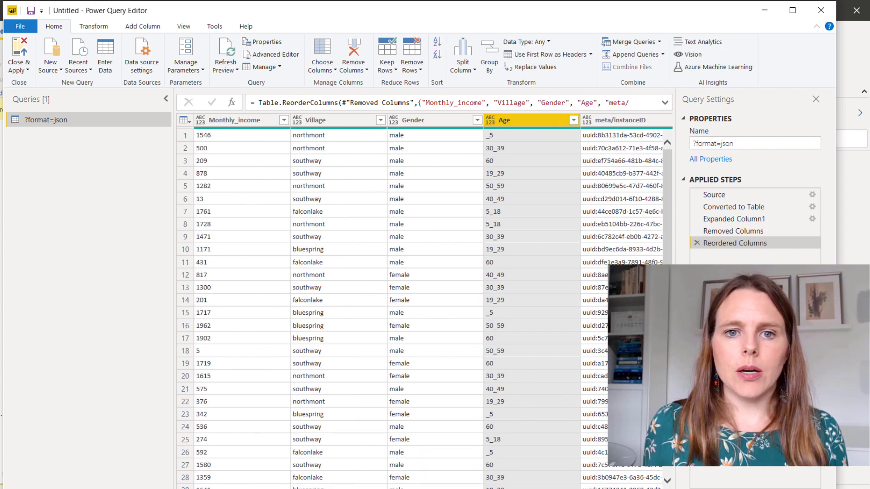
# Remove the _bamboo_dataset_id, _tags and _attachments columns from the query together.
pyautogui.hscroll(8, 421, 299)
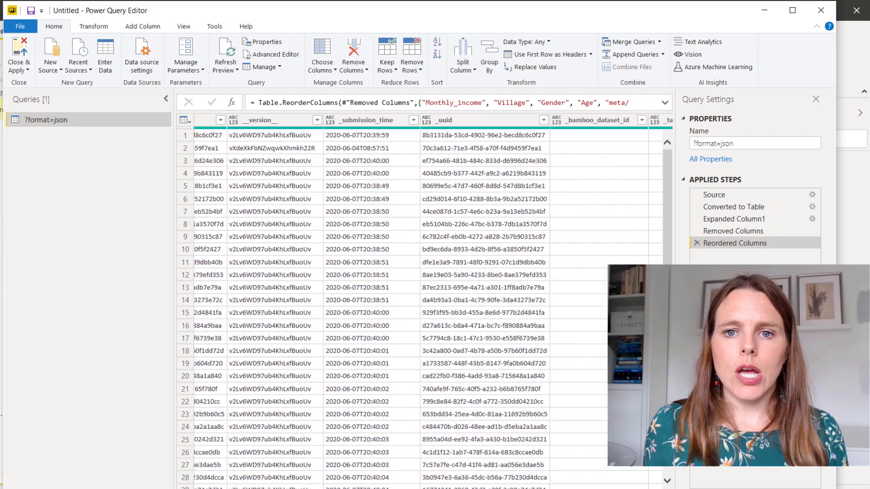
pyautogui.hscroll(8, 422, 299)
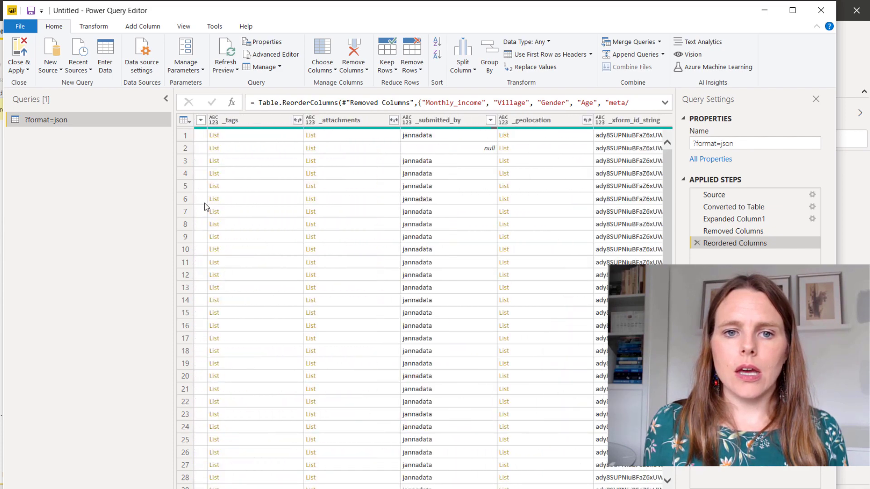
pyautogui.hscroll(-6, 422, 299)
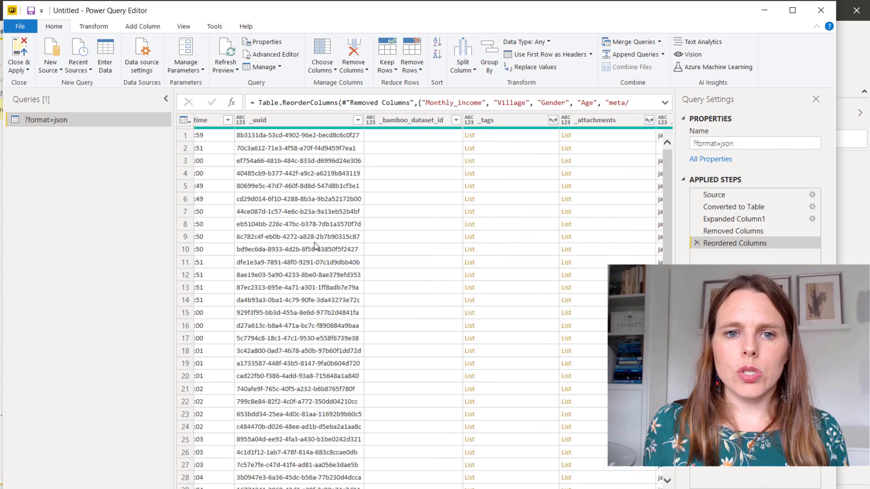
pyautogui.click(403, 121)
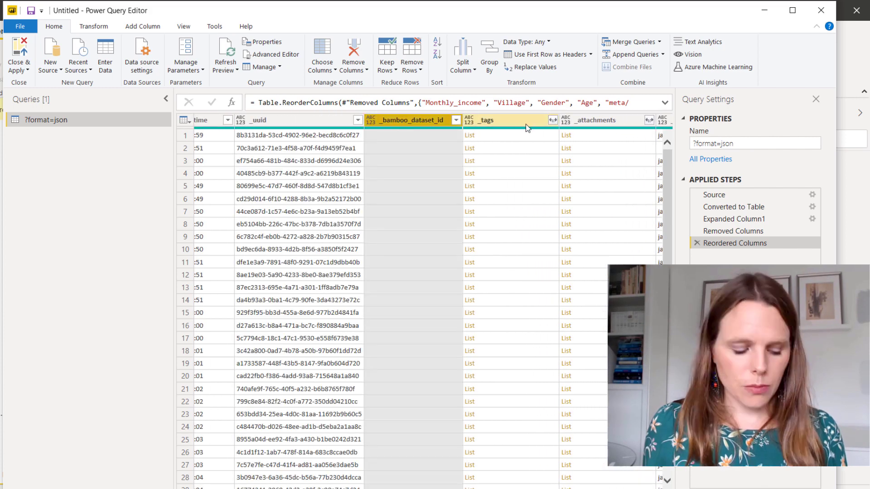
pyautogui.keyDown('shift'); pyautogui.click(596, 121); pyautogui.keyUp('shift')
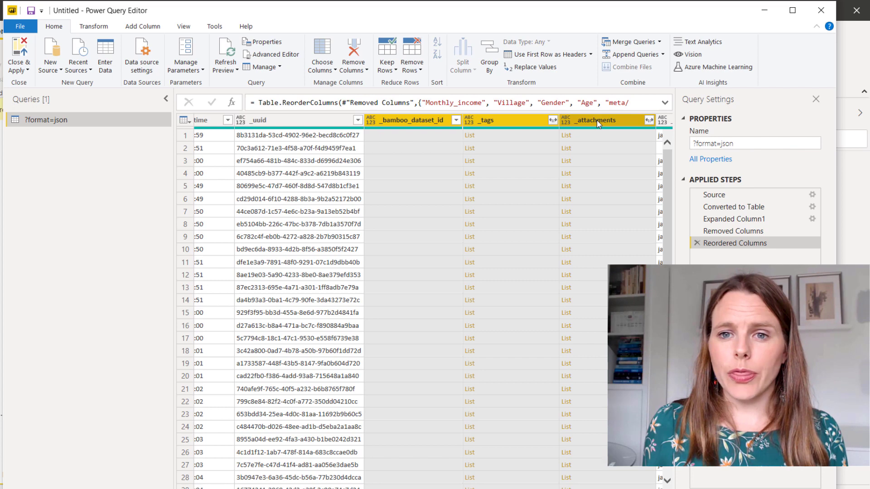
pyautogui.rightClick(596, 121)
pyautogui.click(636, 143)
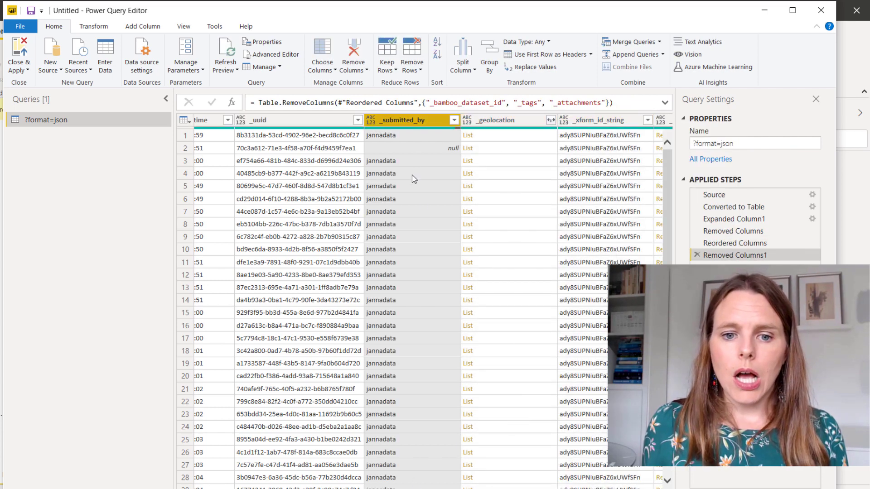
# Remove the _geolocation column and the _validation_status column from the query.
pyautogui.click(512, 122)
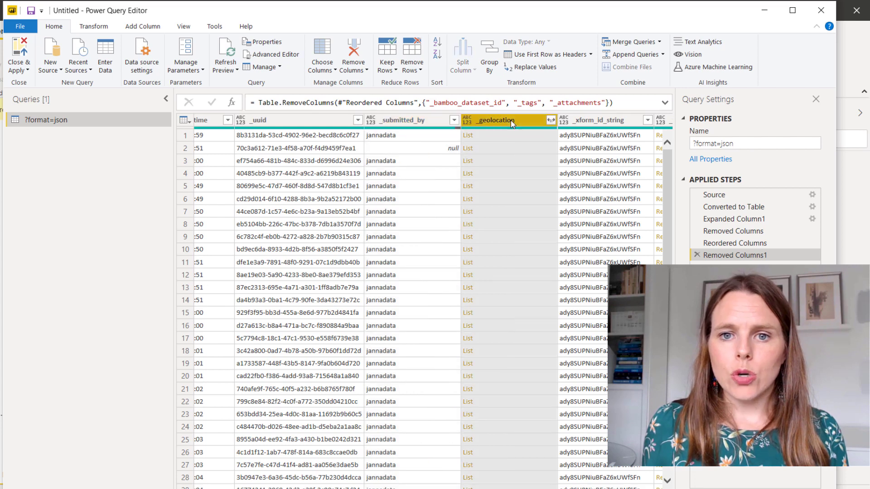
pyautogui.rightClick(512, 123)
pyautogui.click(548, 142)
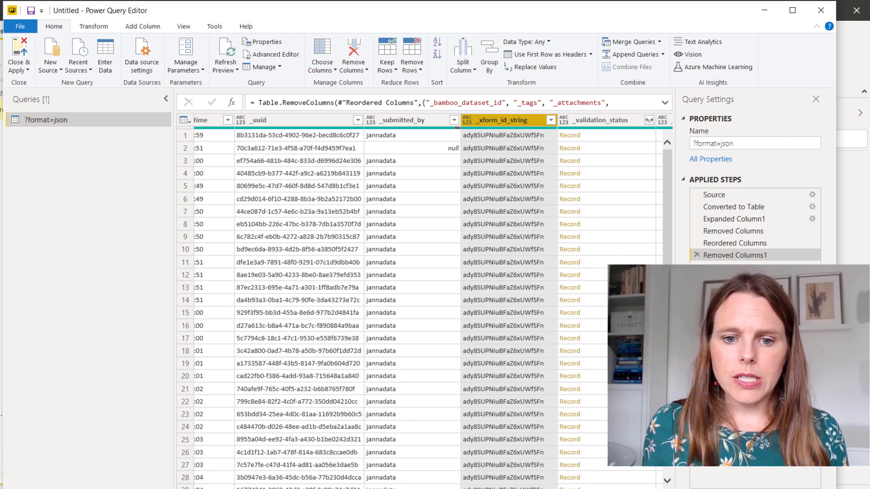
pyautogui.hscroll(6, 299, 176)
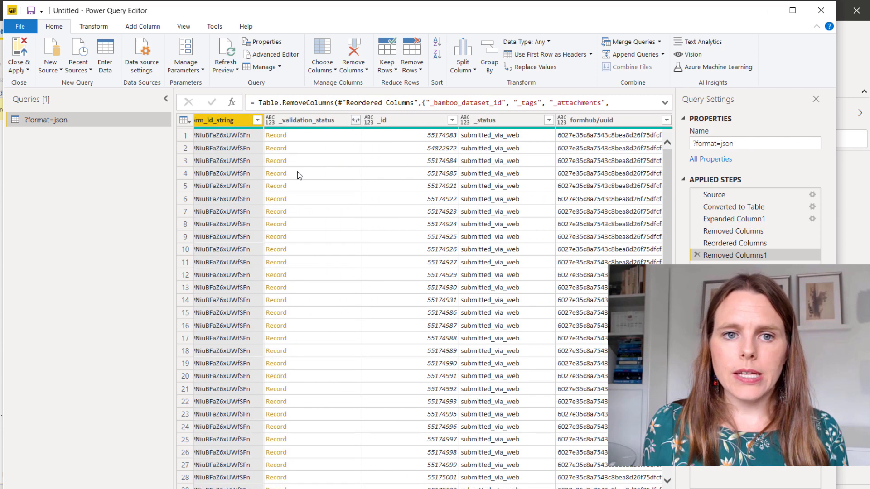
pyautogui.rightClick(305, 120)
pyautogui.click(367, 157)
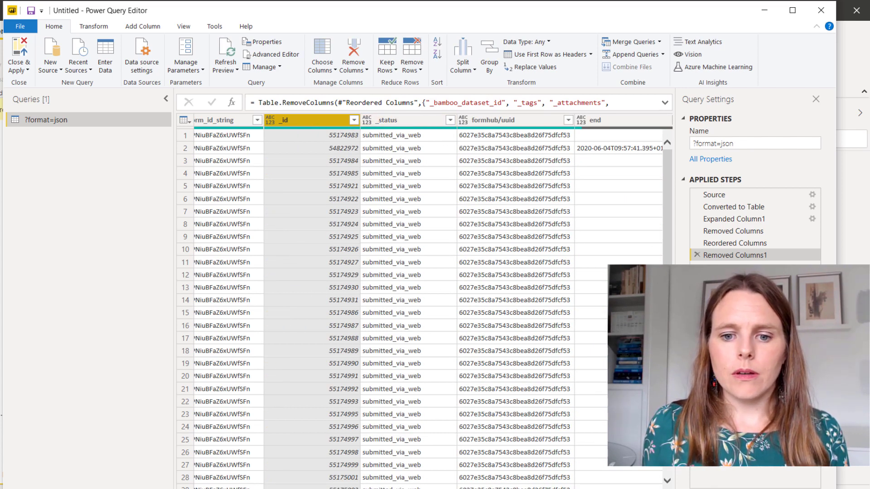
# Remove the _status column that follows _id from the query.
pyautogui.hscroll(1, 422, 302)
pyautogui.click(371, 120)
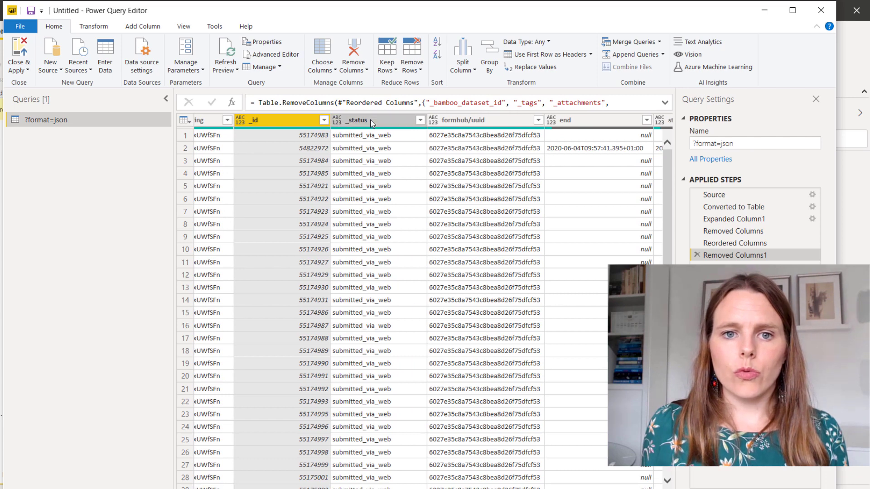
pyautogui.rightClick(371, 120)
pyautogui.click(413, 149)
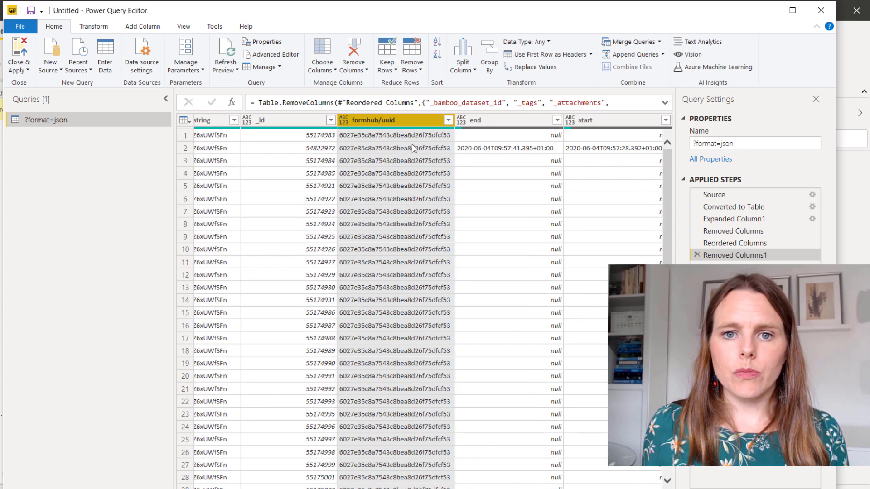
# Select the end and start columns together and remove both from the query.
pyautogui.rightClick(401, 117)
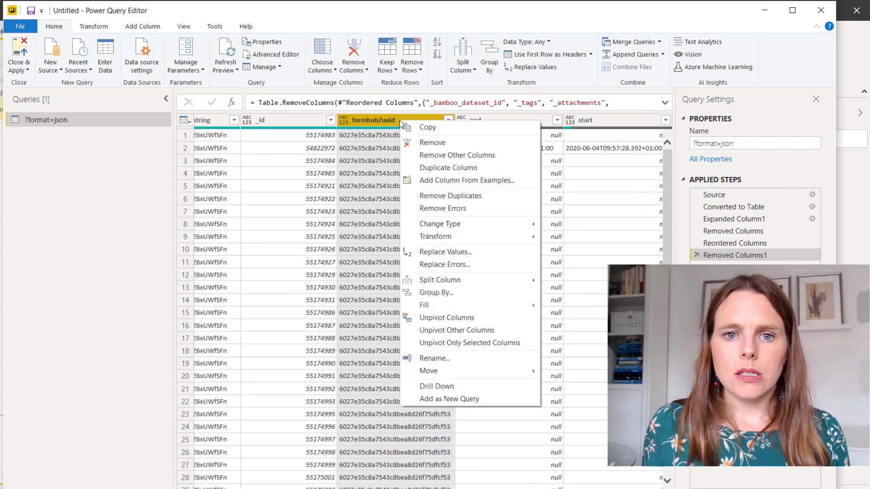
pyautogui.click(379, 260)
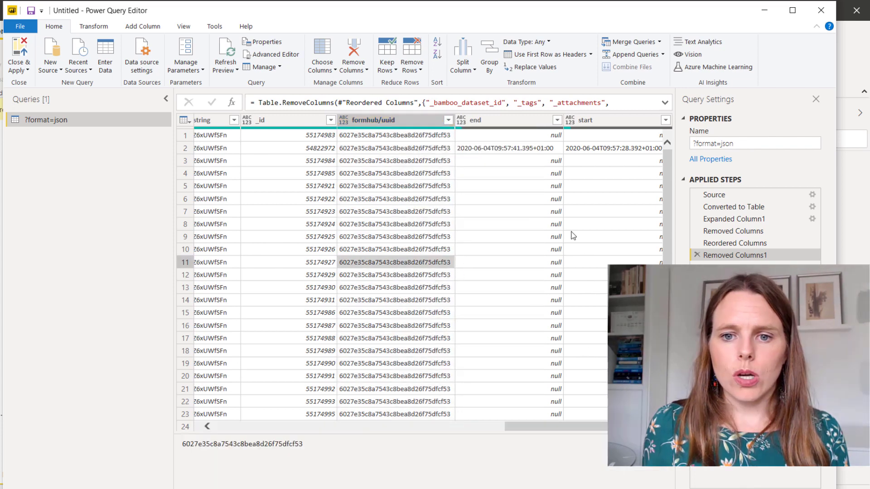
pyautogui.click(512, 121)
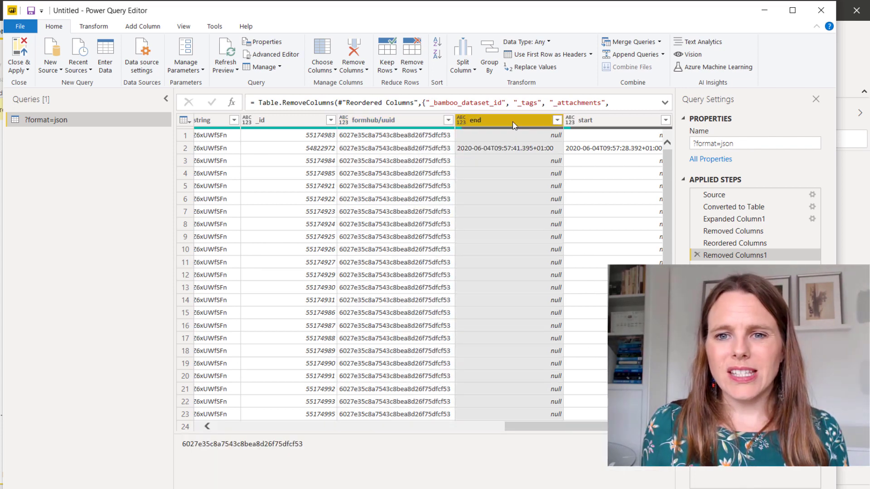
pyautogui.keyDown('ctrl'); pyautogui.click(587, 120); pyautogui.keyUp('ctrl')
pyautogui.rightClick(586, 121)
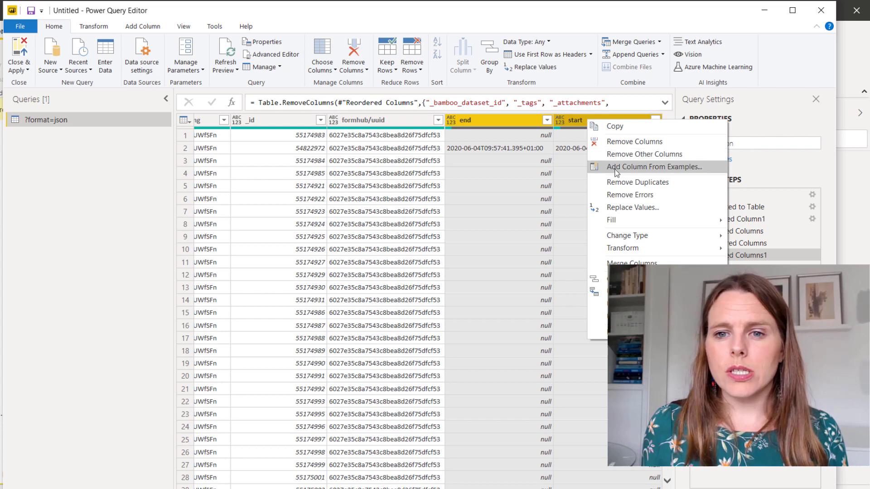
pyautogui.click(632, 142)
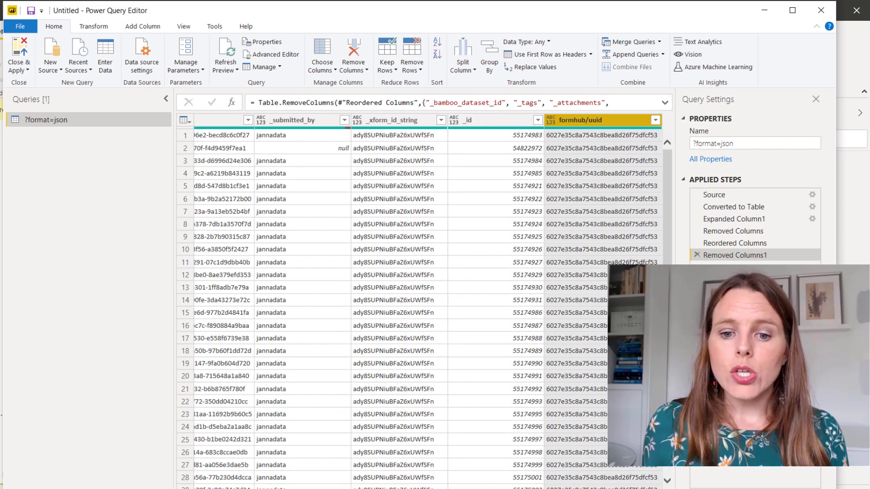
# Rename the ?format=json query as Income Data, then close the query editor and apply the changes to the report.
pyautogui.hscroll(-10, 429, 302)
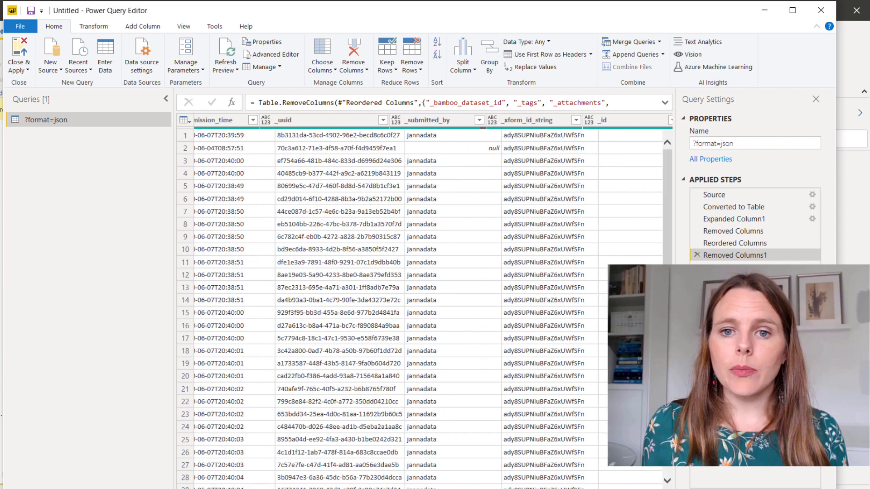
pyautogui.hscroll(-10, 429, 301)
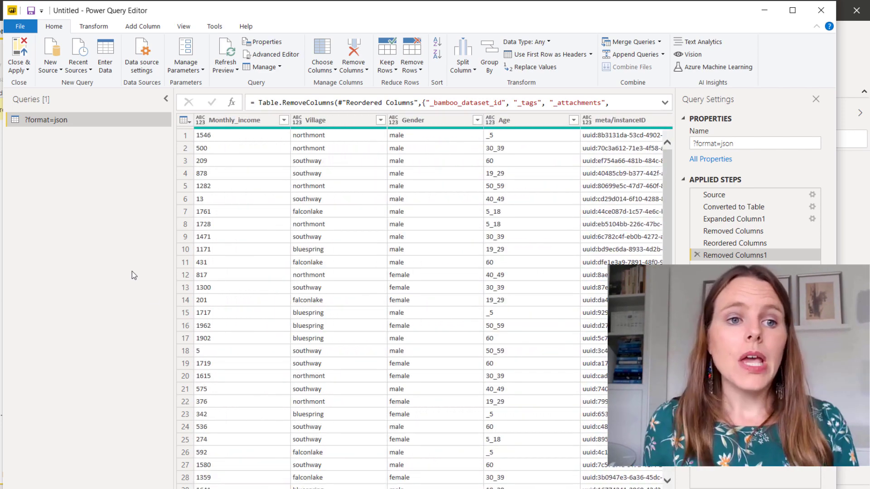
pyautogui.doubleClick(52, 123)
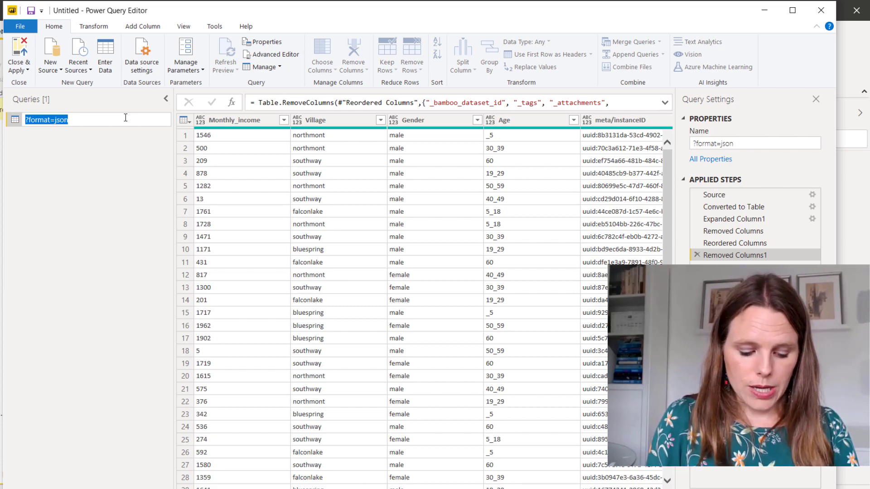
pyautogui.write('Income')
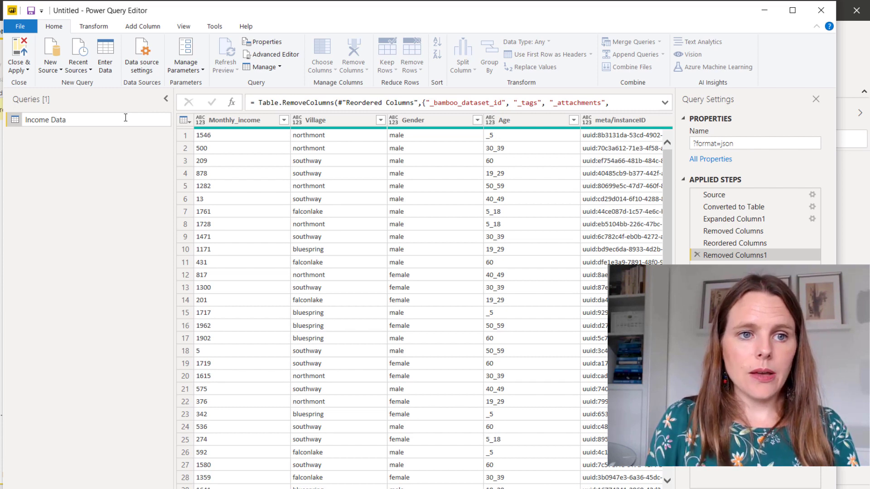
pyautogui.write(' Data')
pyautogui.press('Return')
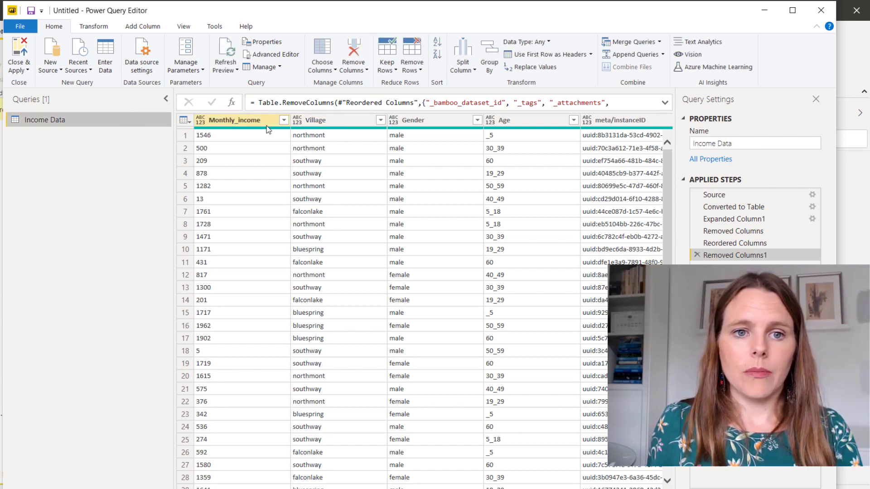
pyautogui.click(23, 52)
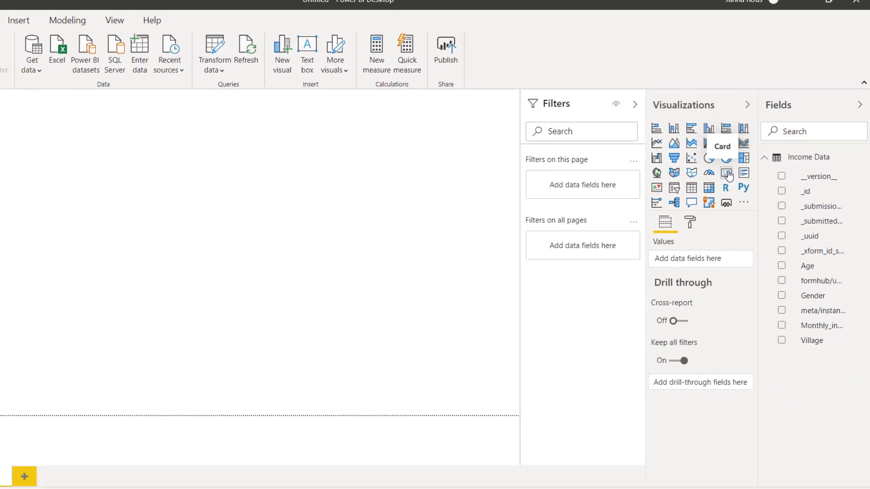
# Add a Card visual to the report page showing the distinct count of the _uuid field.
pyautogui.click(740, 169)
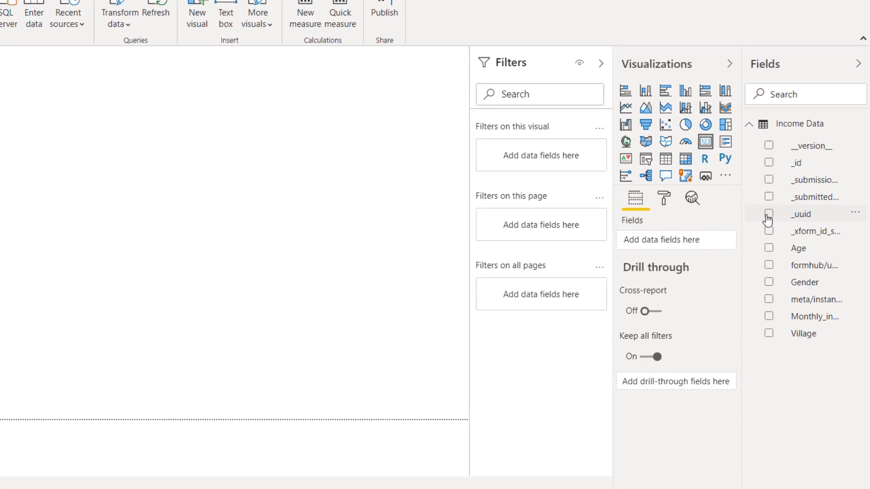
pyautogui.click(769, 214)
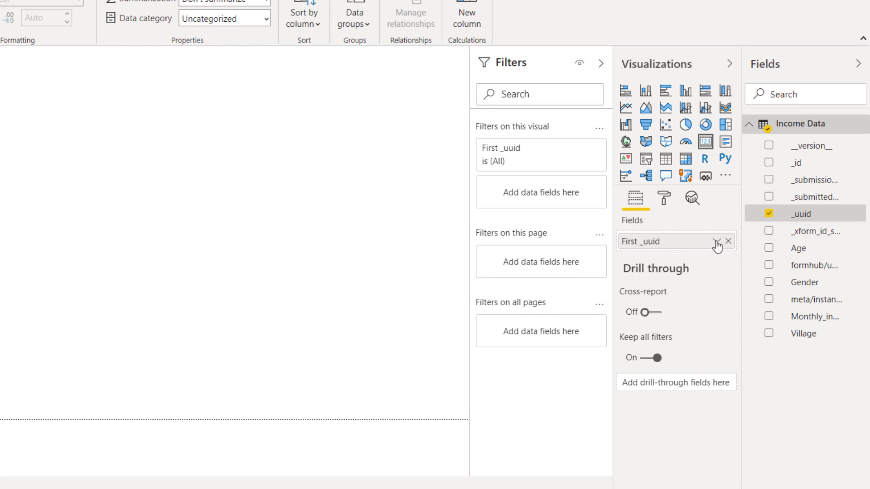
pyautogui.click(717, 243)
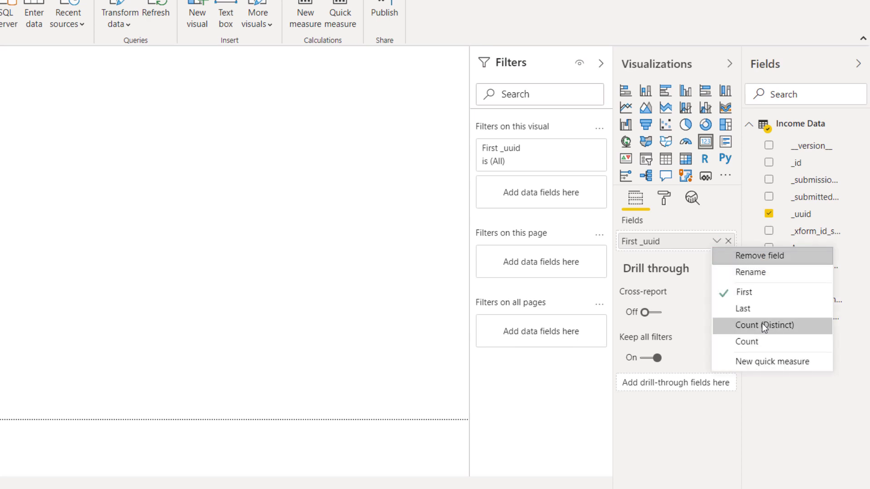
pyautogui.click(762, 326)
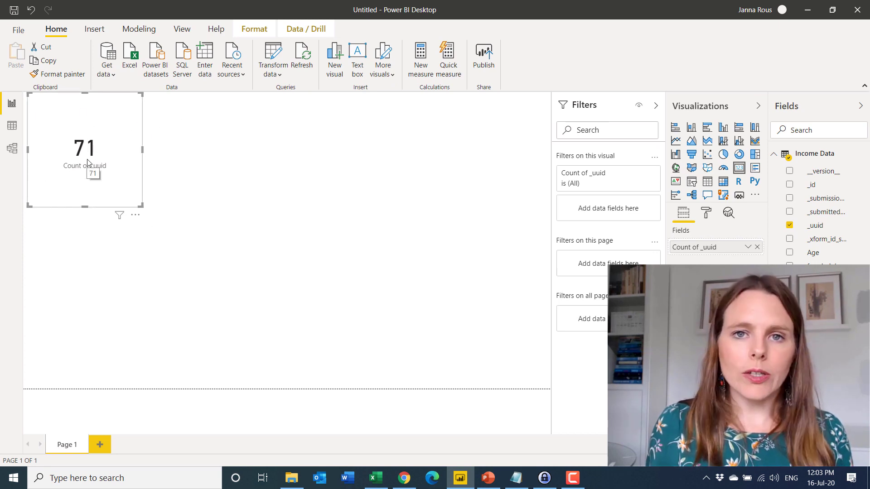
# Switch to KoBoToolbox in Chrome and open the online web form of the Test Analysis Data project.
pyautogui.hotkey('alt', 'Tab')
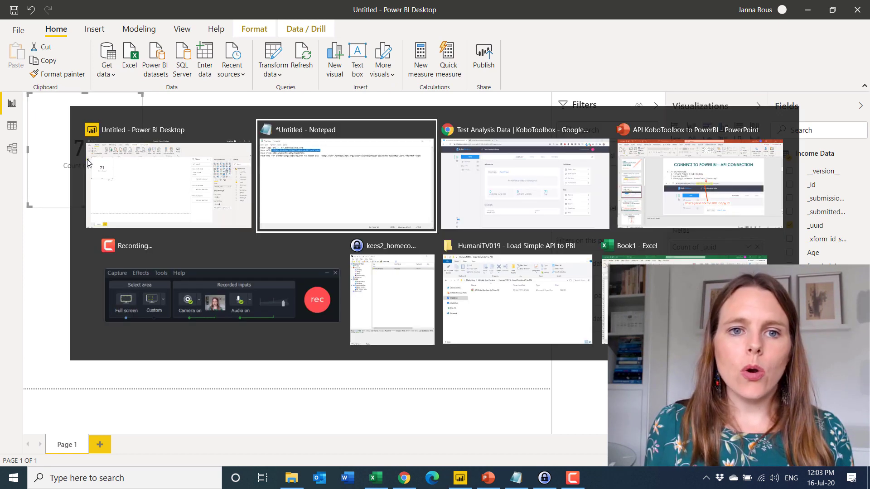
pyautogui.hotkey('alt', 'Tab')
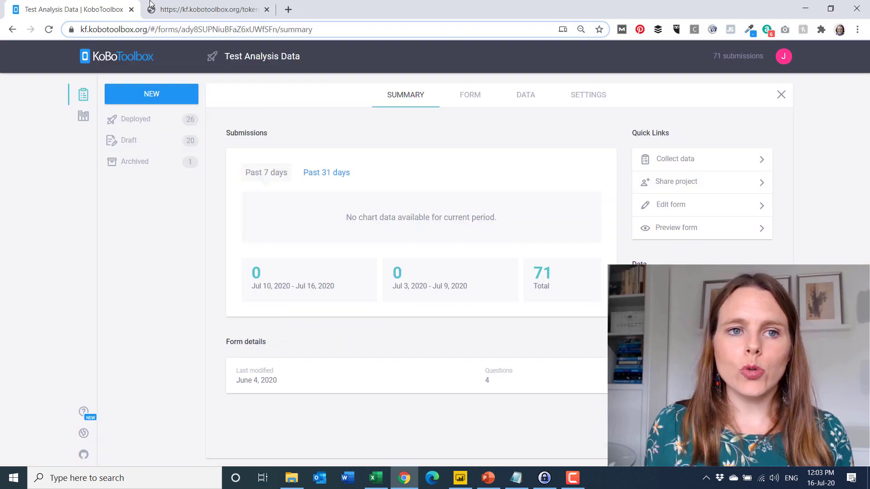
pyautogui.click(480, 94)
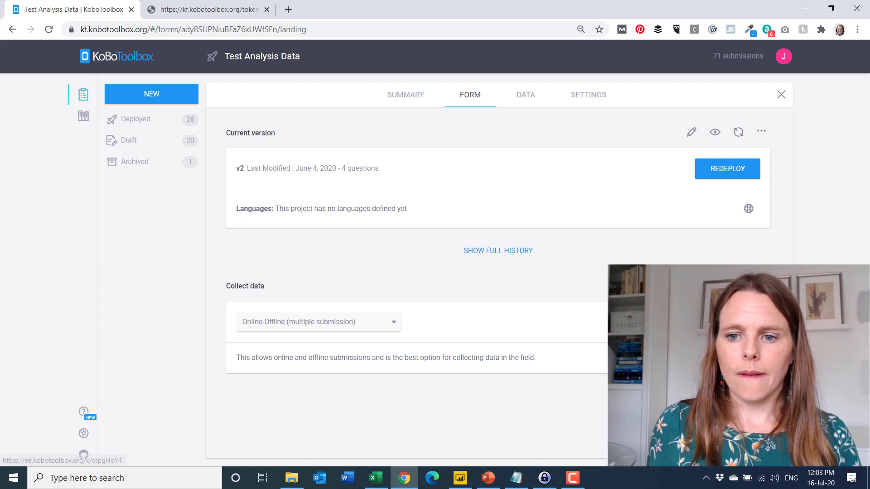
pyautogui.click(743, 322)
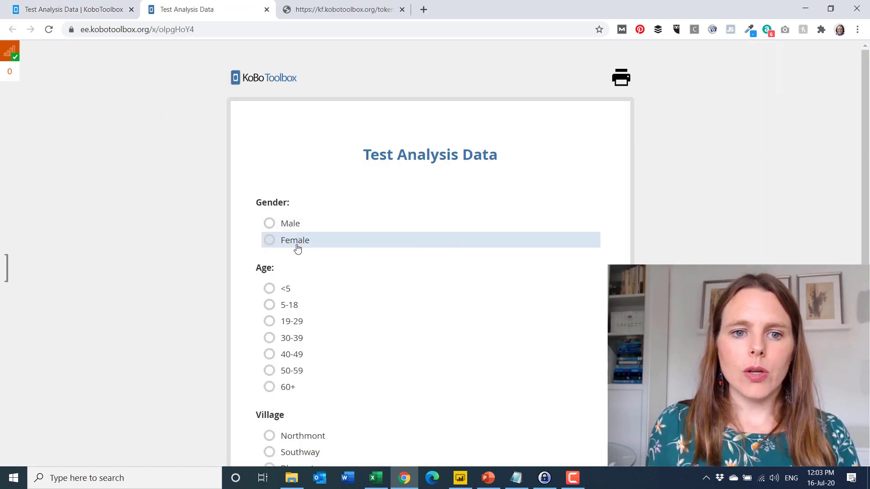
# Fill in the form with gender Male, age 30-39, village Falconlake and monthly income 500, and submit the record.
pyautogui.click(293, 231)
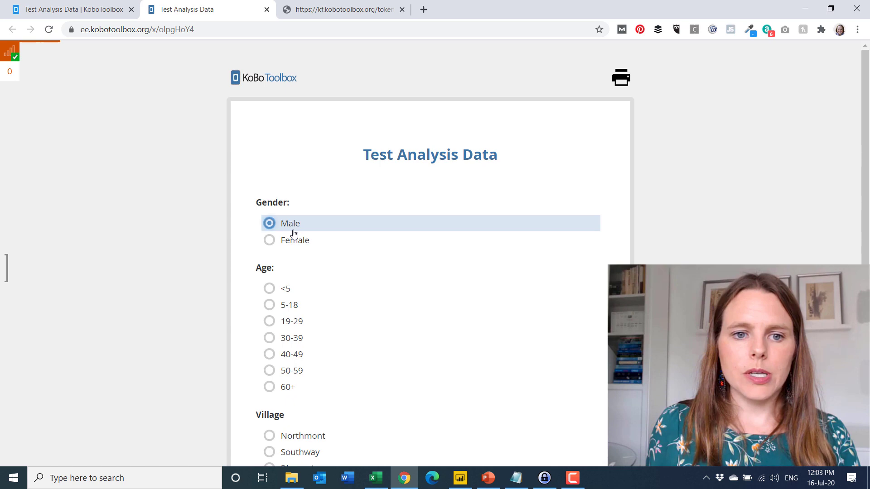
pyautogui.click(275, 339)
pyautogui.scroll(-5, 344, 350)
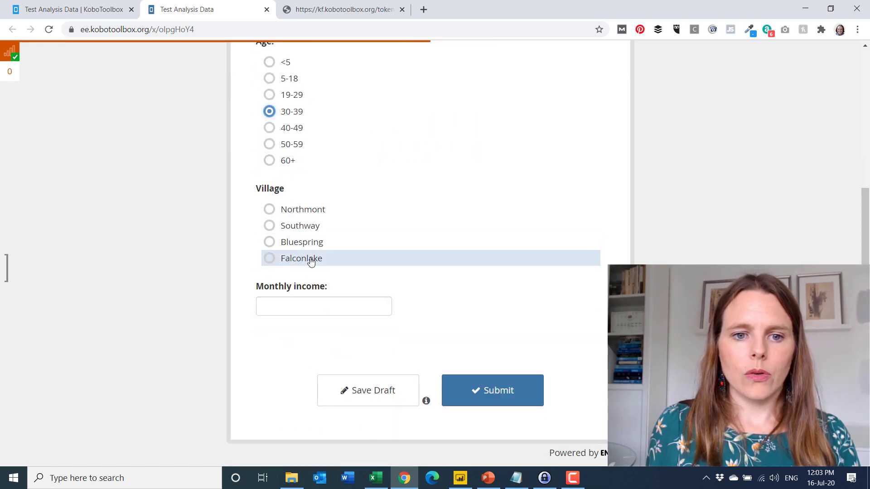
pyautogui.click(311, 257)
pyautogui.click(336, 309)
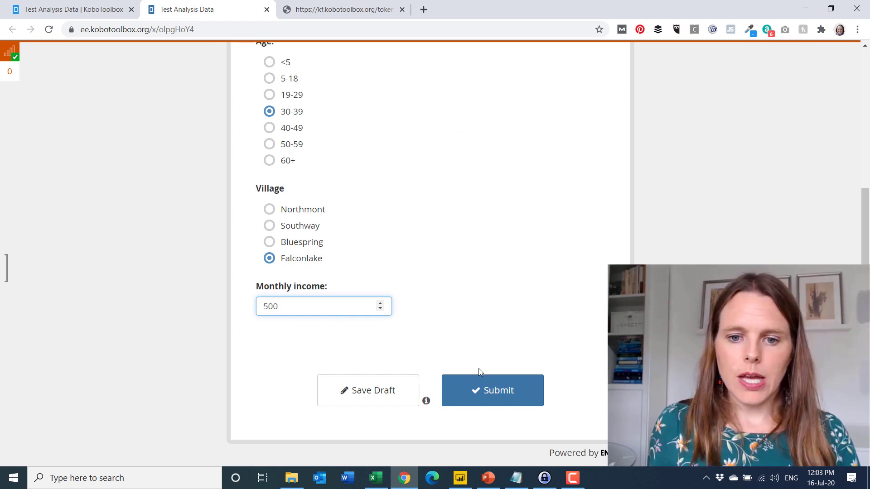
pyautogui.click(484, 391)
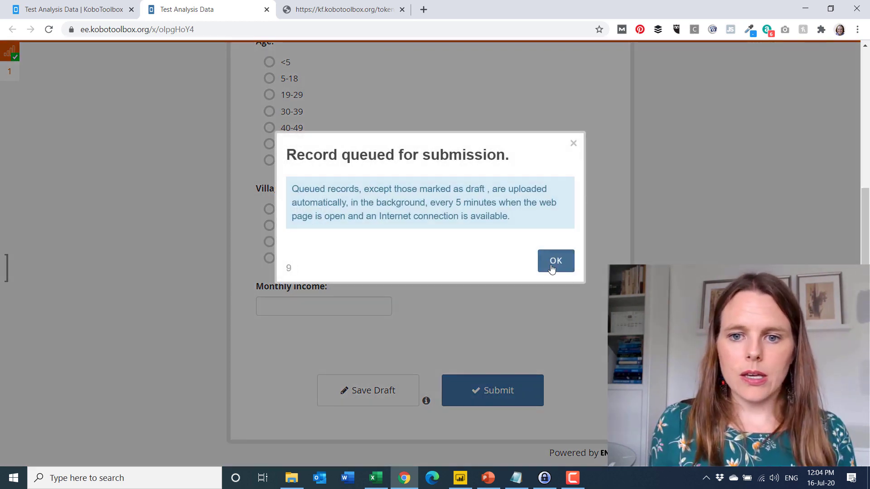
# Dismiss the queued-record notice, close the web form, and check the response count in the Test Analysis Data project's data reports.
pyautogui.click(552, 269)
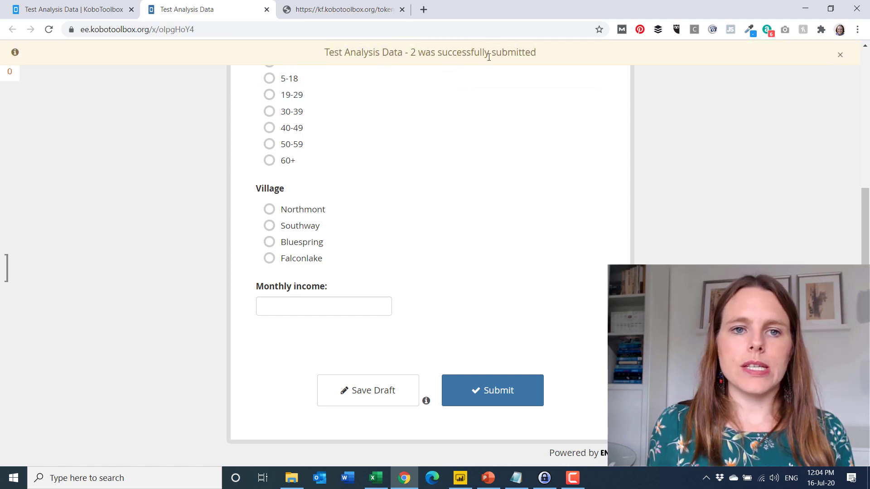
pyautogui.click(266, 9)
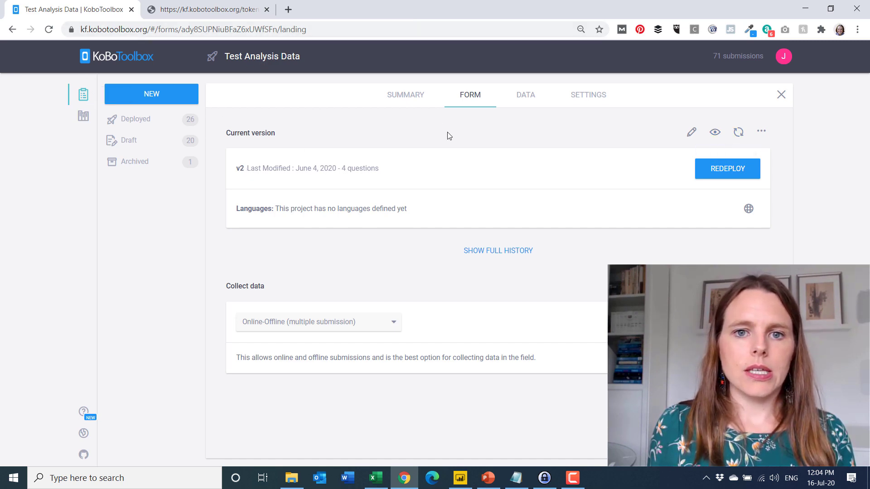
pyautogui.click(527, 104)
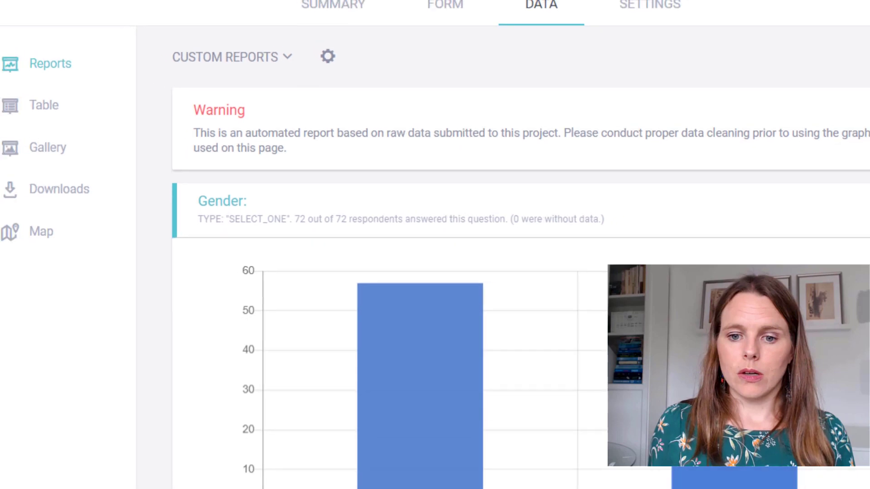
pyautogui.scroll(-4, 521, 317)
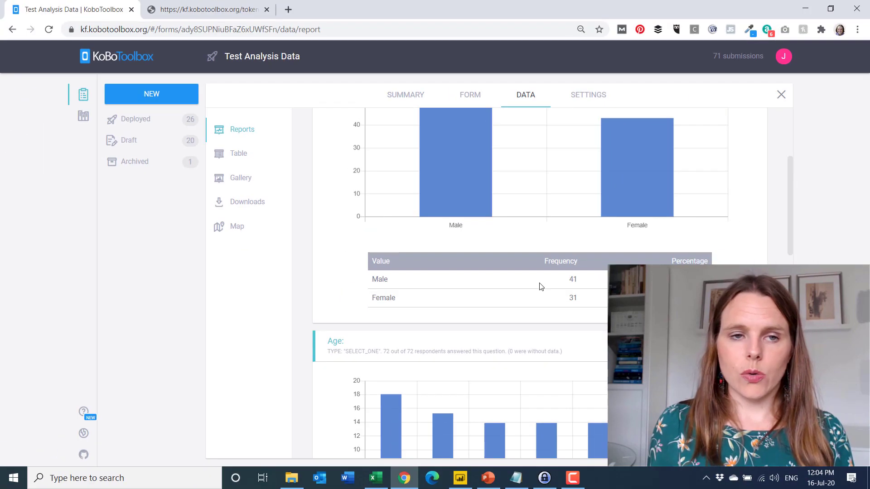
# Switch to Power BI Desktop and refresh the report data to load the newly submitted form record.
pyautogui.hotkey('alt', 'Tab')
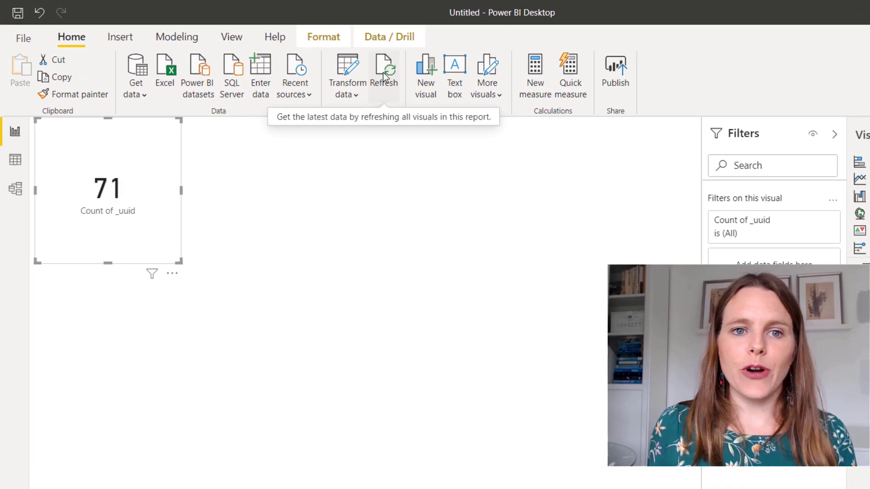
pyautogui.click(383, 77)
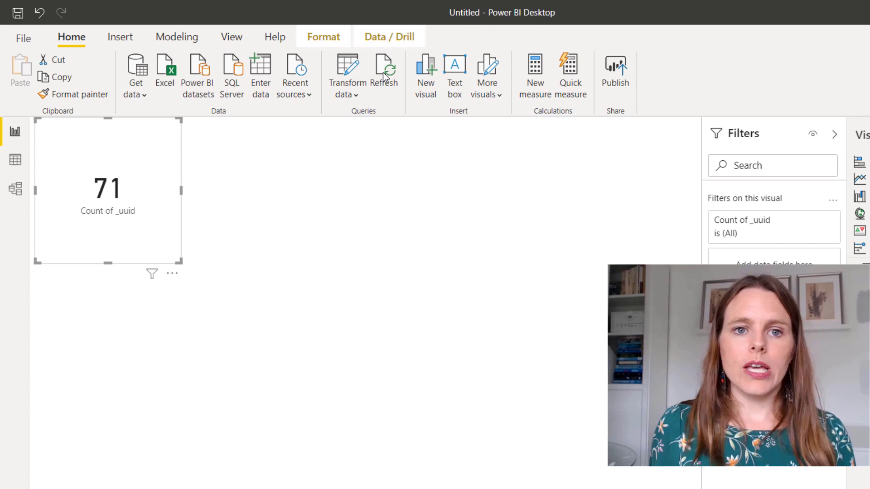